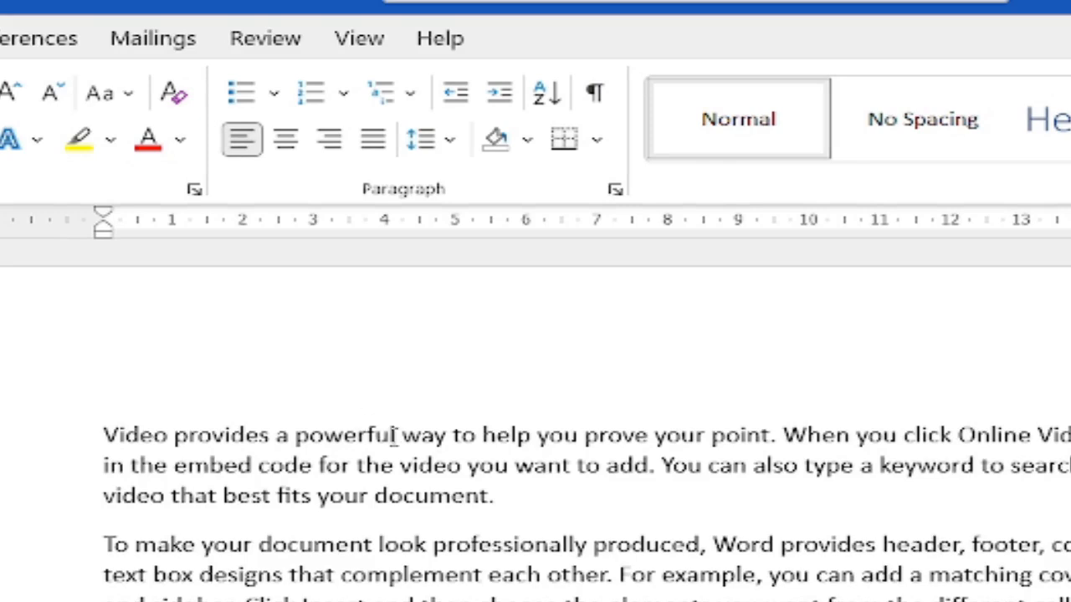
Step: Add the comment "windows" to the word "powerful" in the first paragraph
{"action": "double_click", "coordinate": [357, 434]}
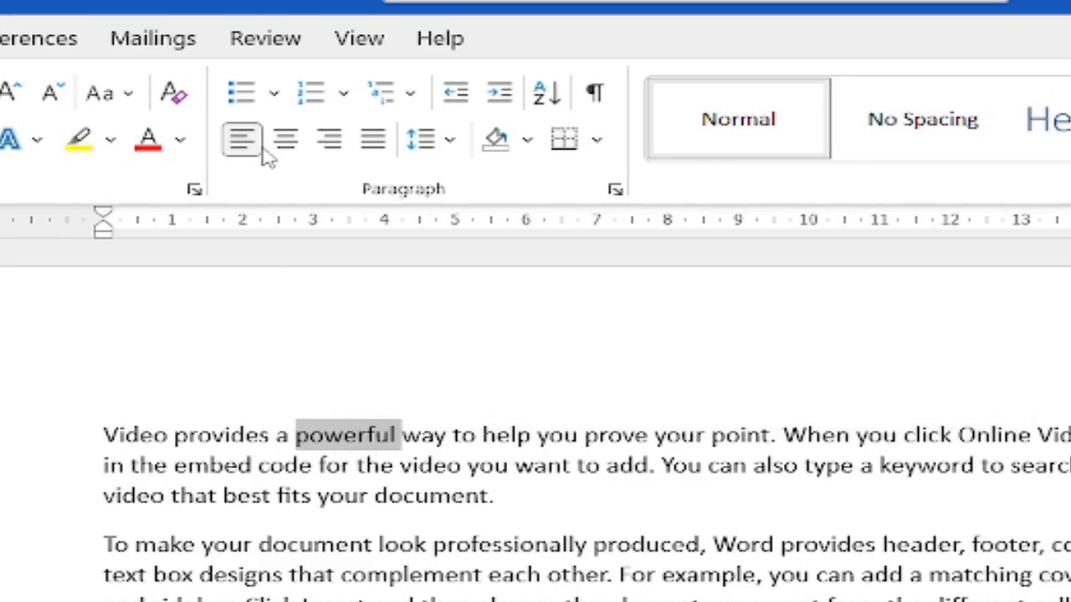
{"action": "left_click", "coordinate": [264, 39]}
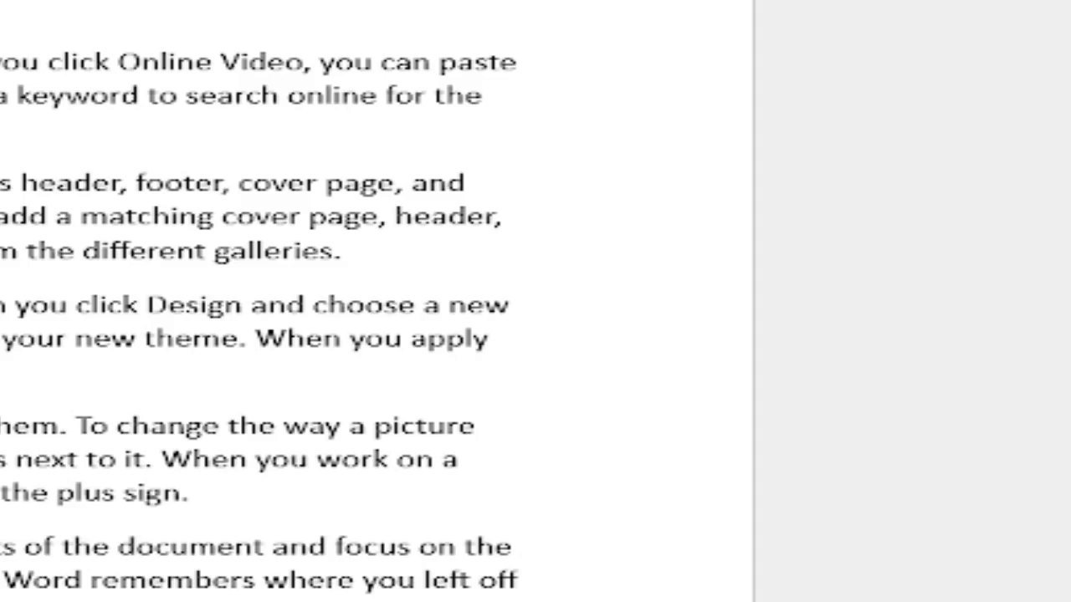
{"action": "key", "text": "ctrl+alt+m"}
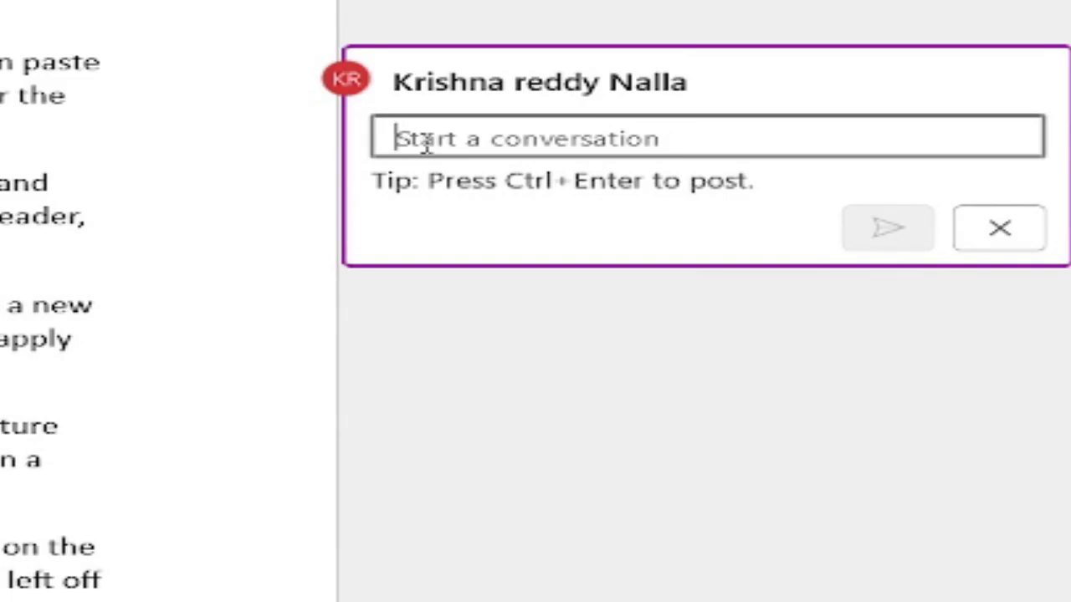
{"action": "type", "text": "windows"}
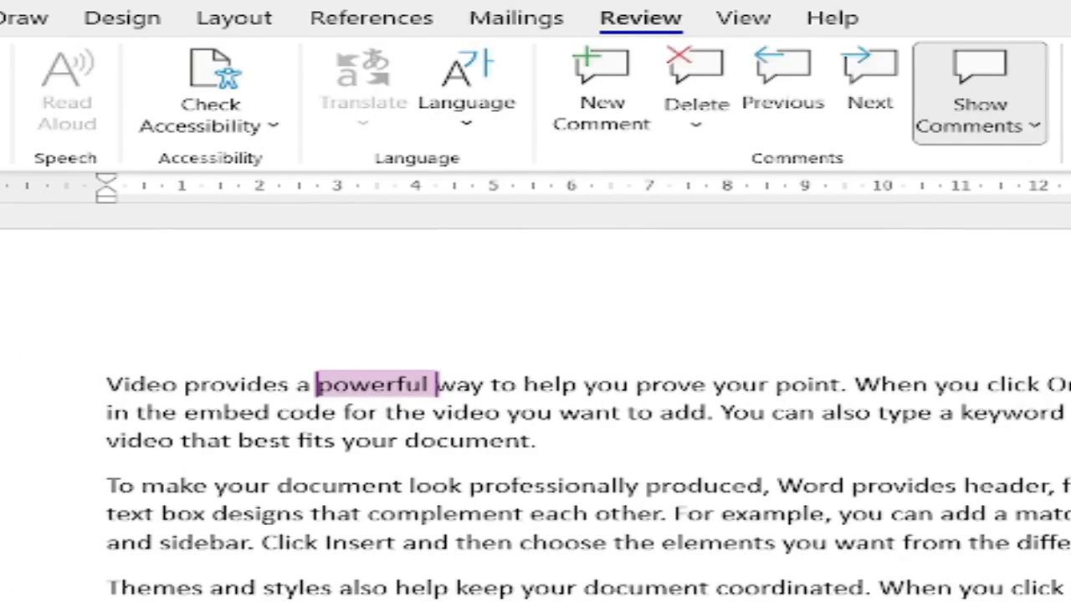
{"action": "key", "text": "Escape"}
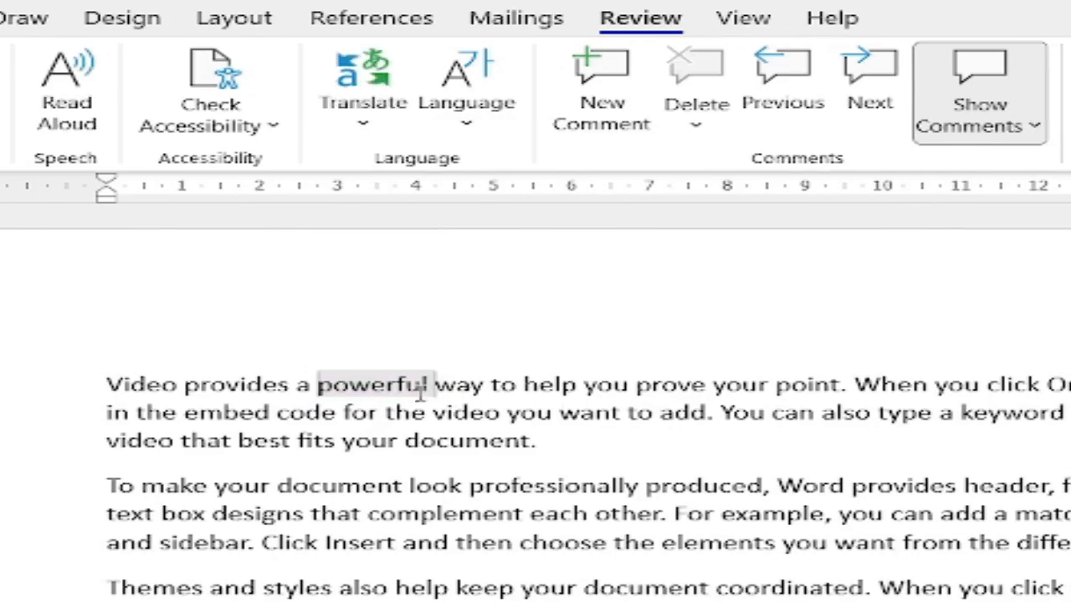
{"action": "left_click", "coordinate": [368, 391]}
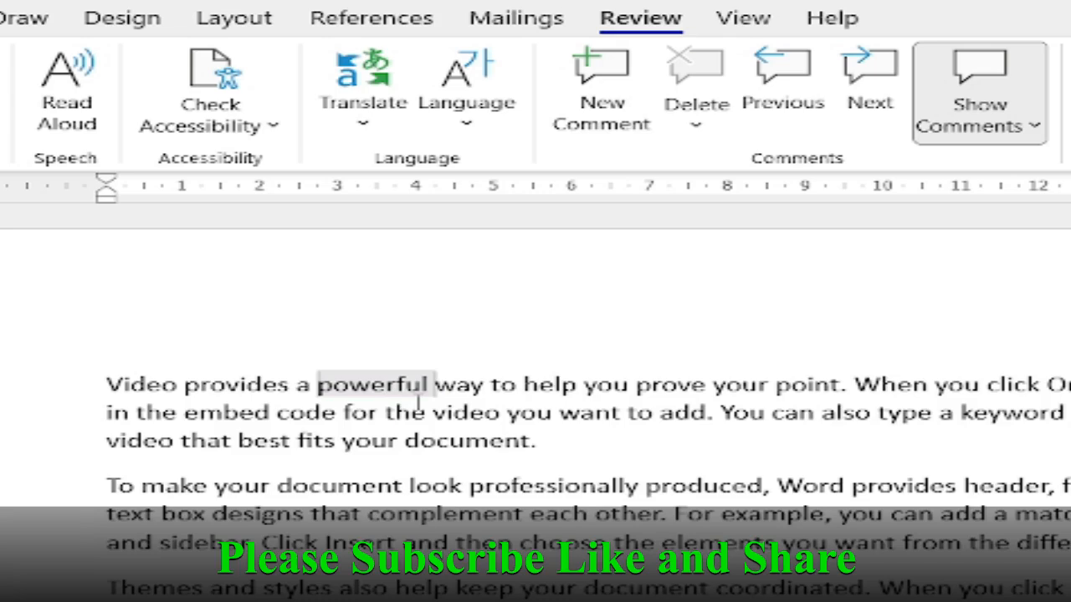
Step: Add the comment "Show" to the word "example" in the second paragraph
{"action": "double_click", "coordinate": [809, 519]}
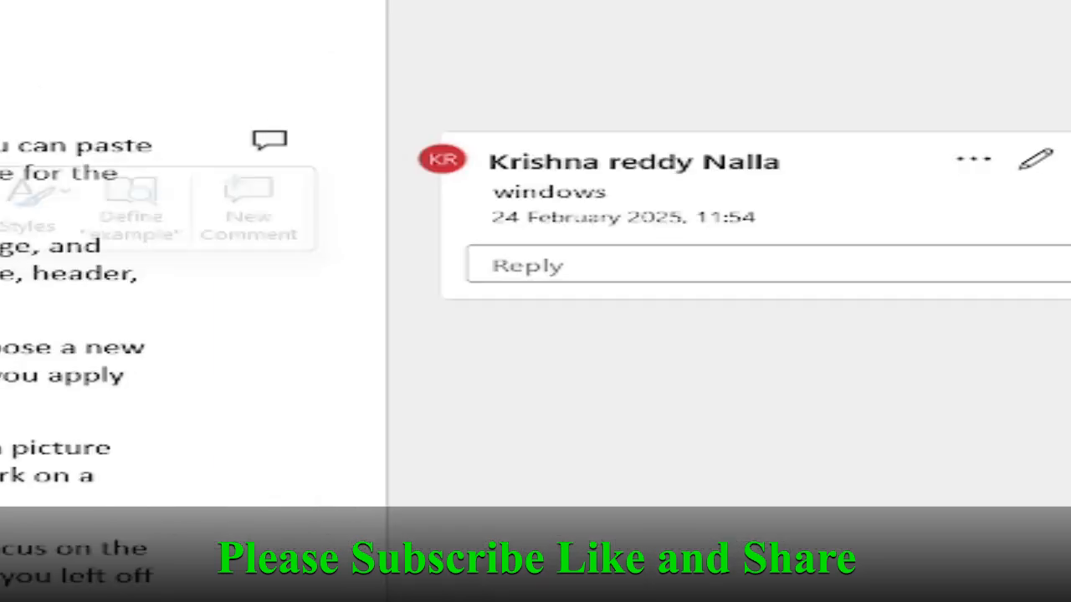
{"action": "key", "text": "ctrl+alt+m"}
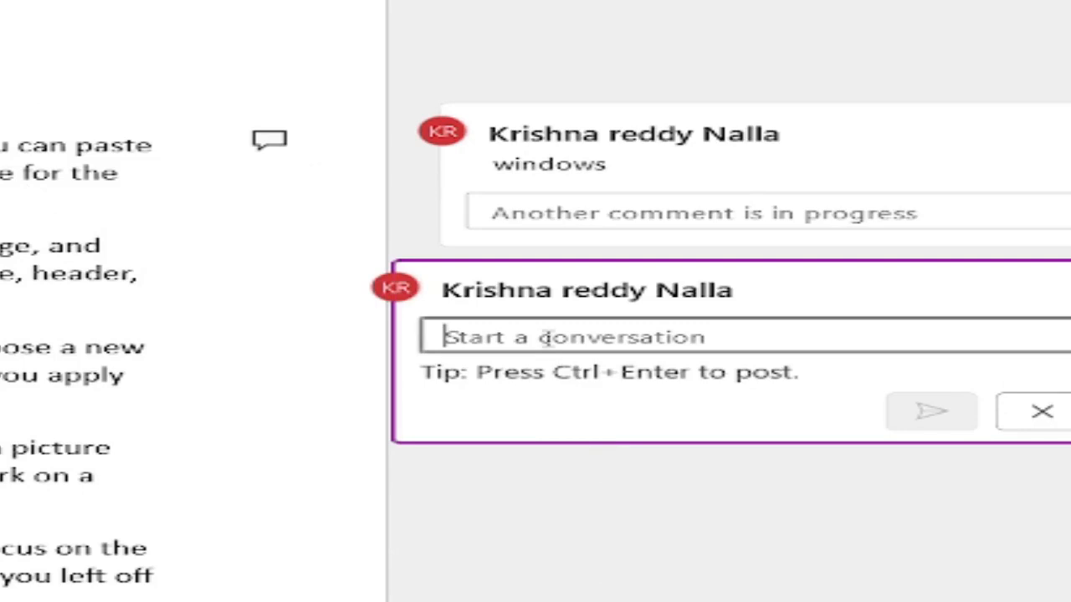
{"action": "type", "text": "Show"}
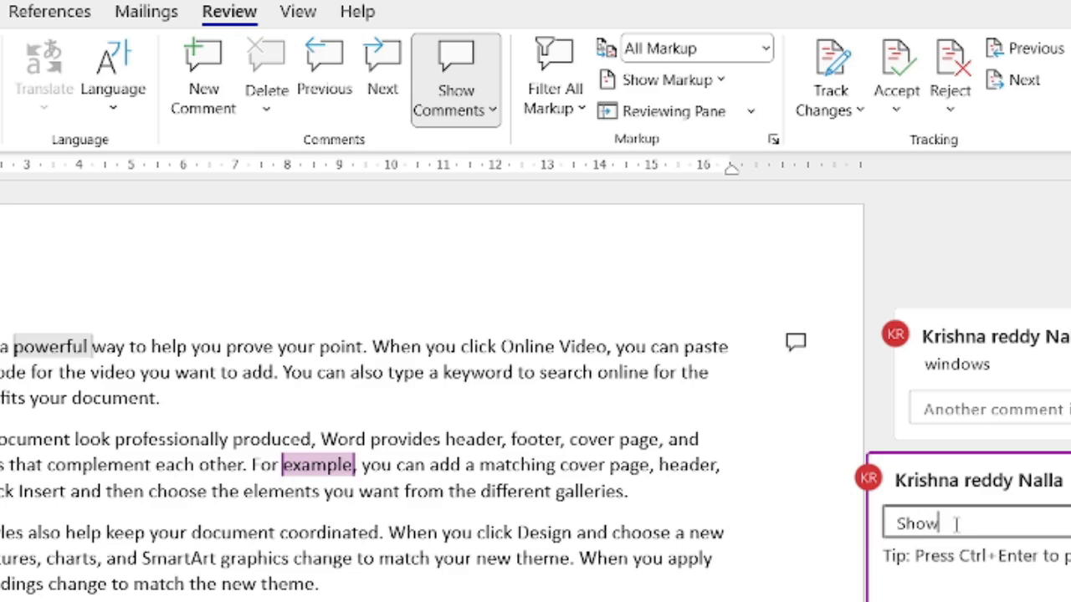
{"action": "key", "text": "ctrl+Return"}
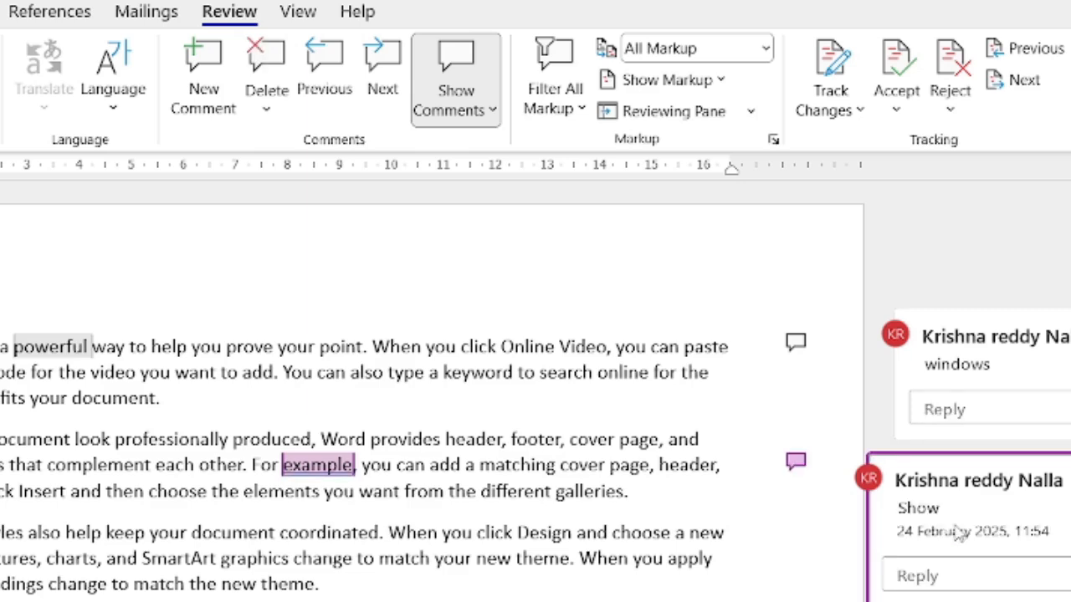
{"action": "left_click", "coordinate": [528, 518]}
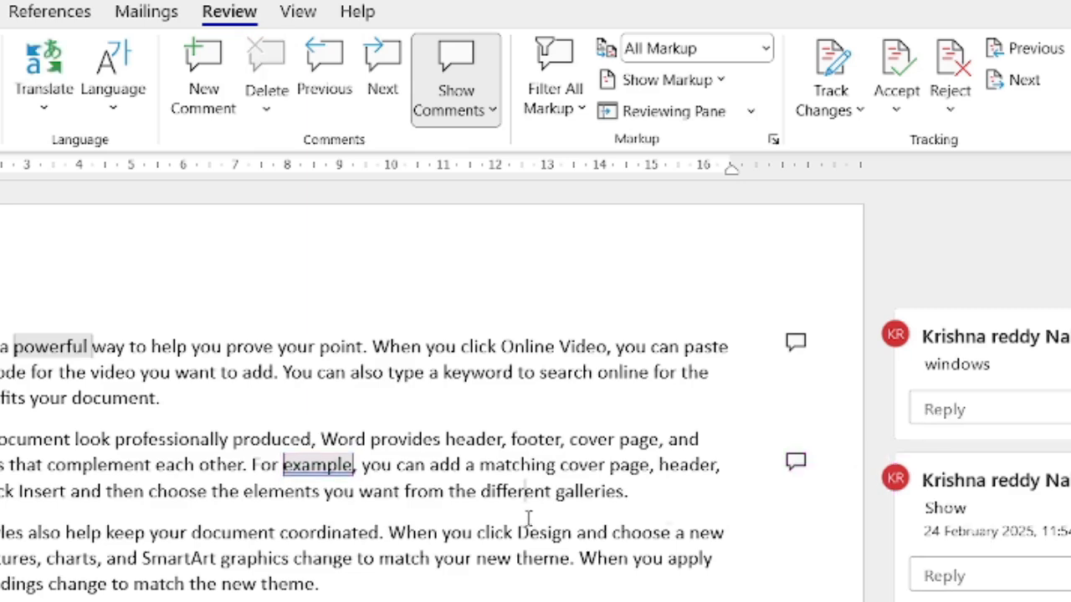
Step: Delete only the comment on "example" in the second paragraph and undo that deletion
{"action": "left_click", "coordinate": [335, 470]}
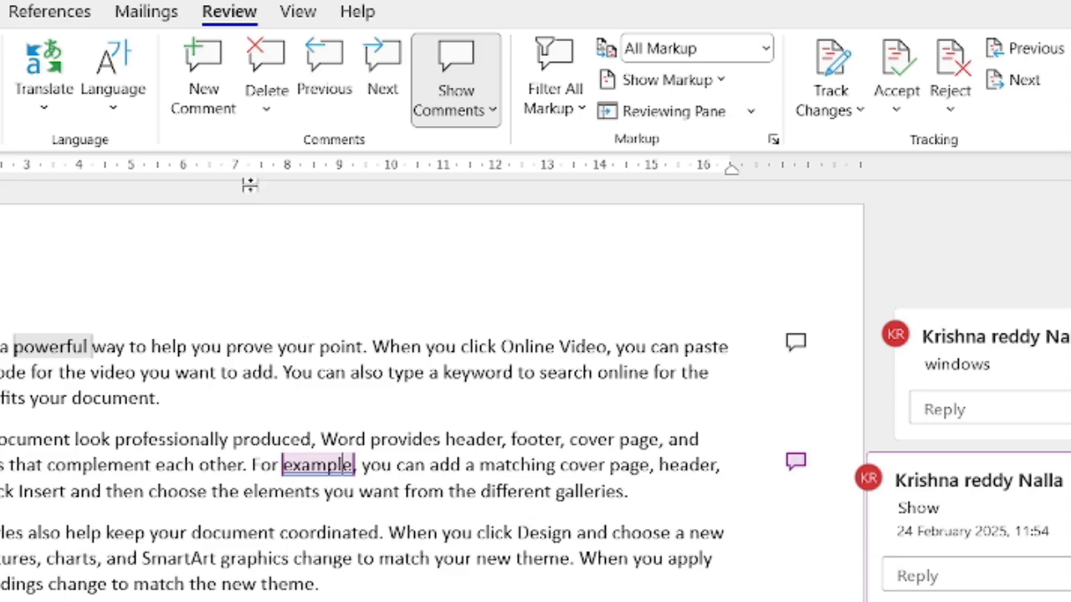
{"action": "left_click", "coordinate": [268, 109]}
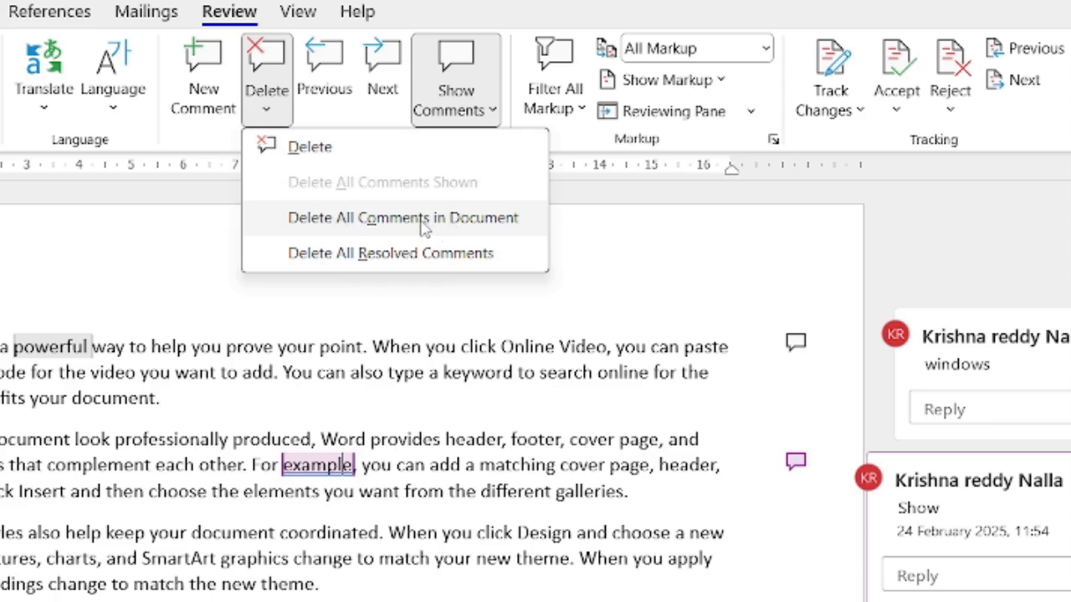
{"action": "left_click", "coordinate": [310, 147]}
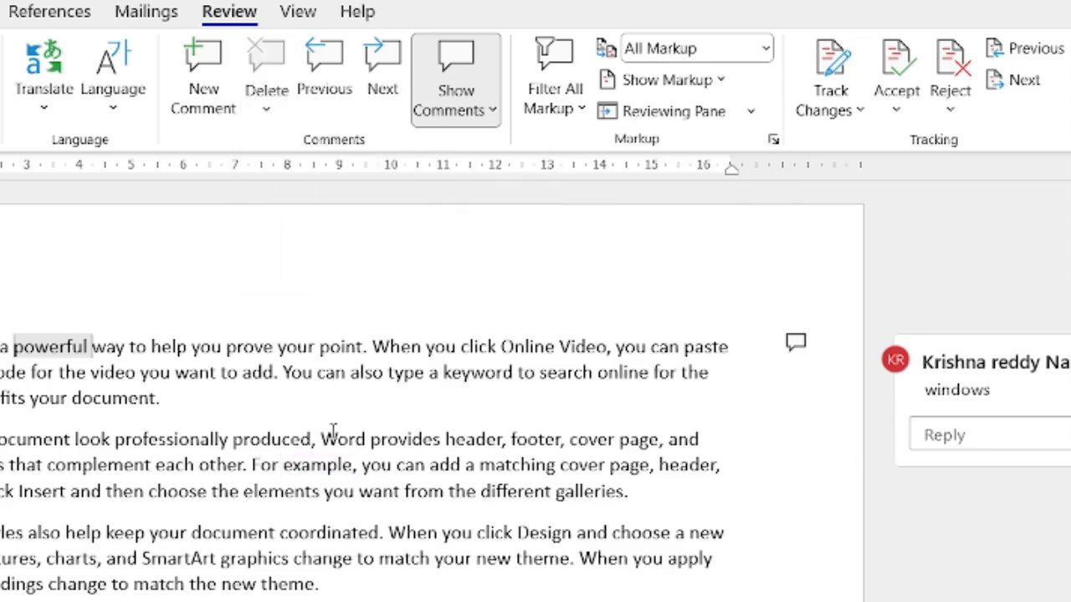
{"action": "key", "text": "ctrl+z"}
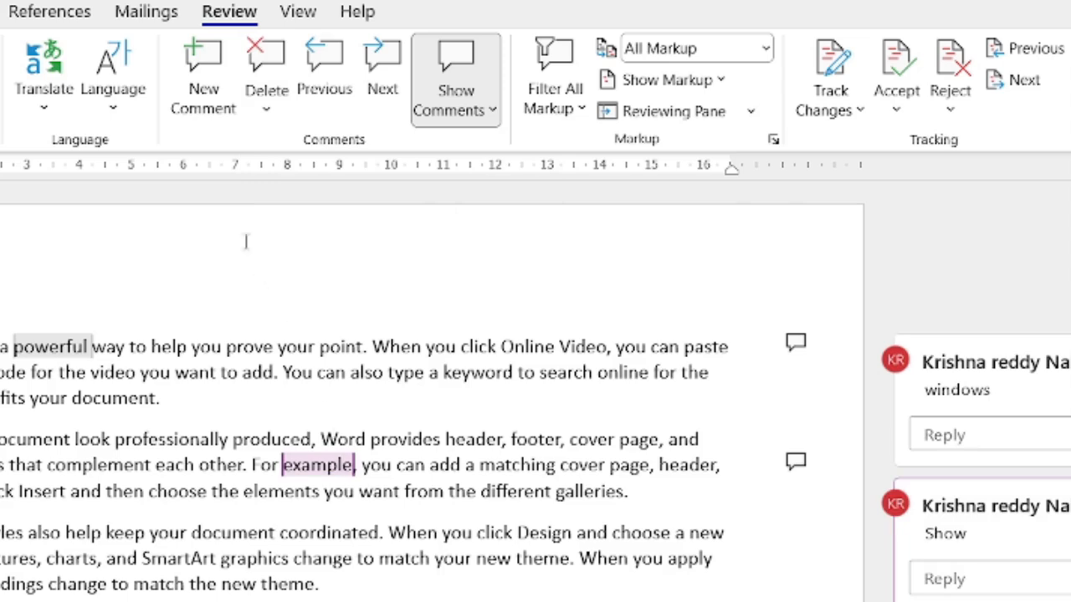
Step: Delete all comments in the document at once
{"action": "left_click", "coordinate": [273, 115]}
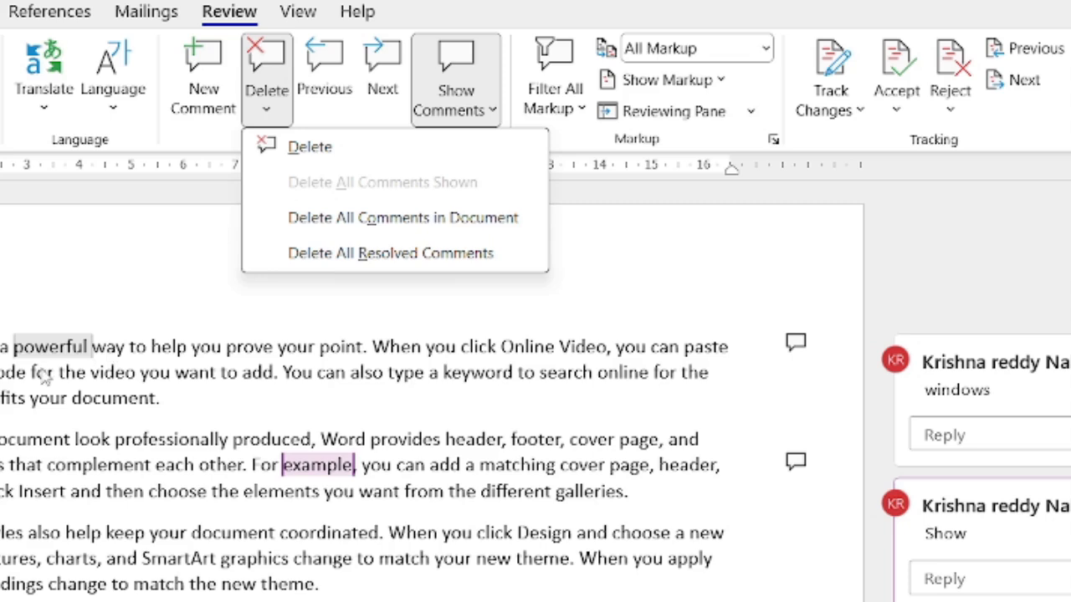
{"action": "left_click", "coordinate": [343, 219]}
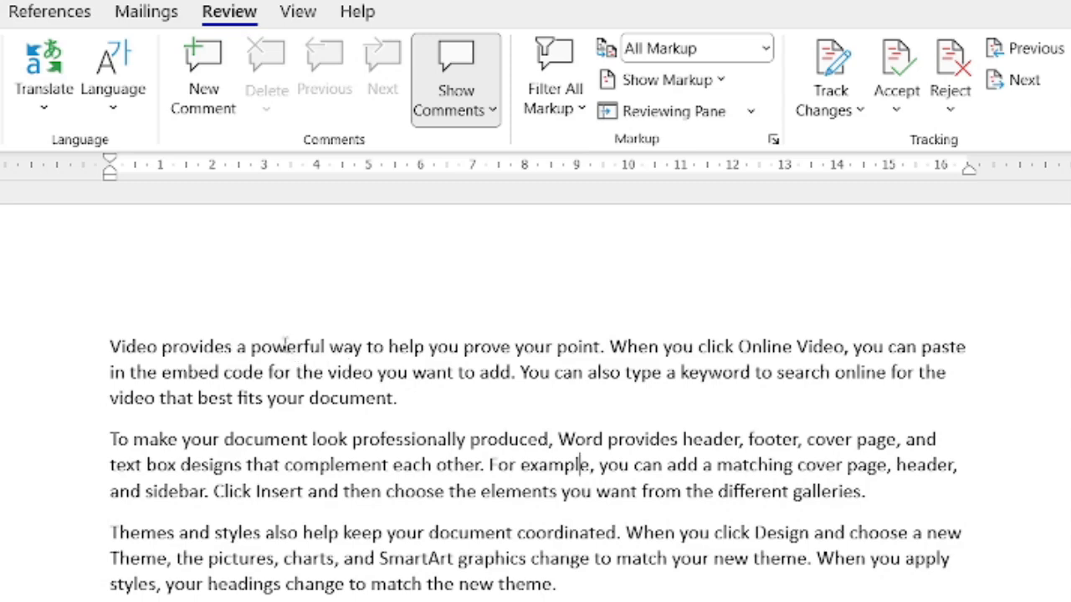
Step: Attach a new comment reading "Windows" to the word "powerful" in the first paragraph
{"action": "double_click", "coordinate": [288, 348]}
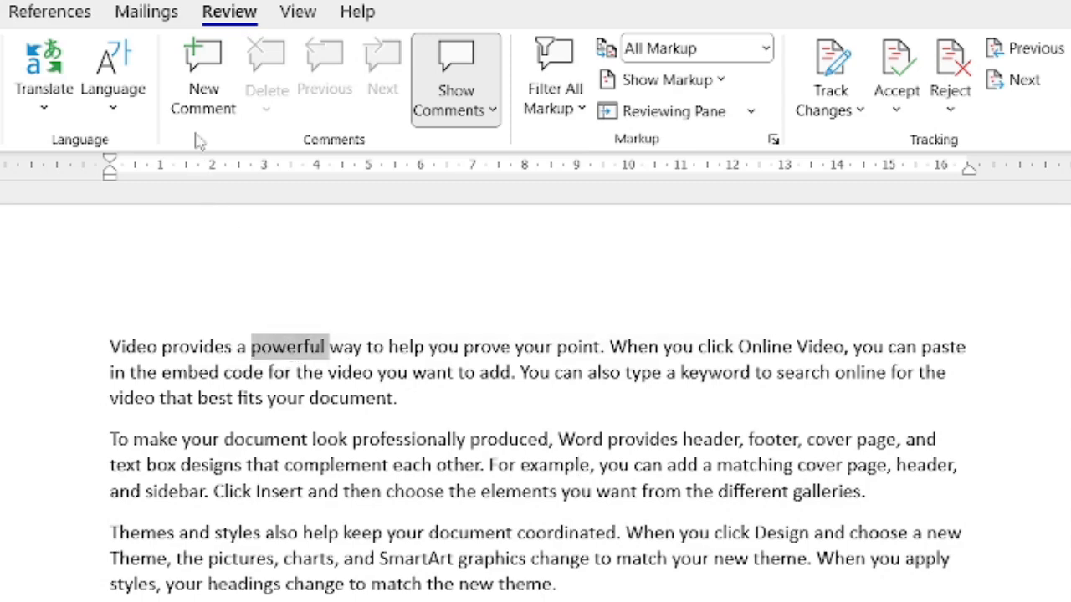
{"action": "left_click", "coordinate": [203, 84]}
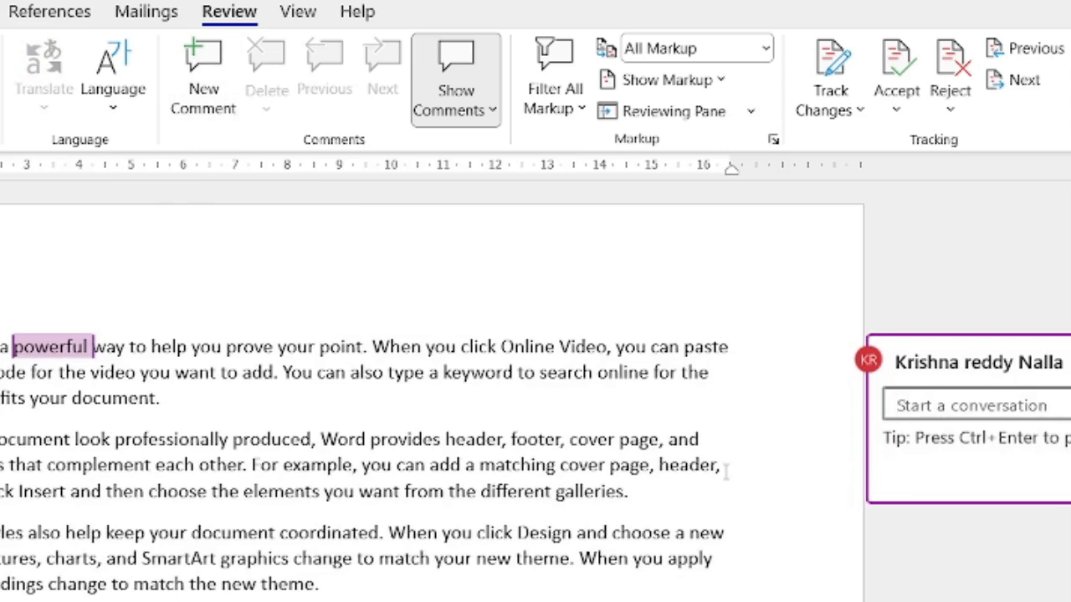
{"action": "type", "text": "Win"}
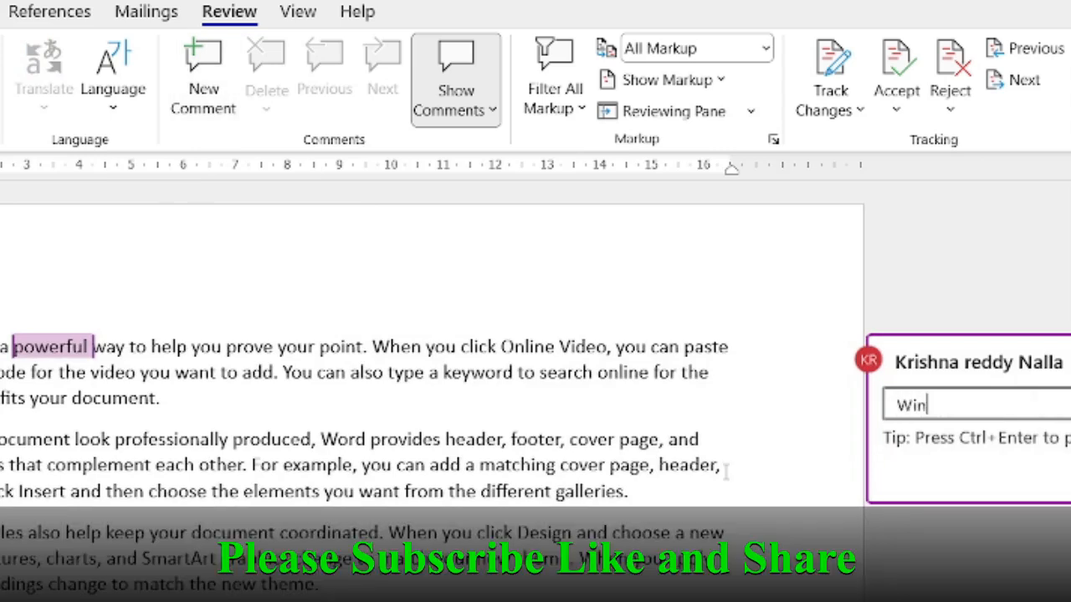
{"action": "type", "text": "dows"}
{"action": "key", "text": "ctrl+Return"}
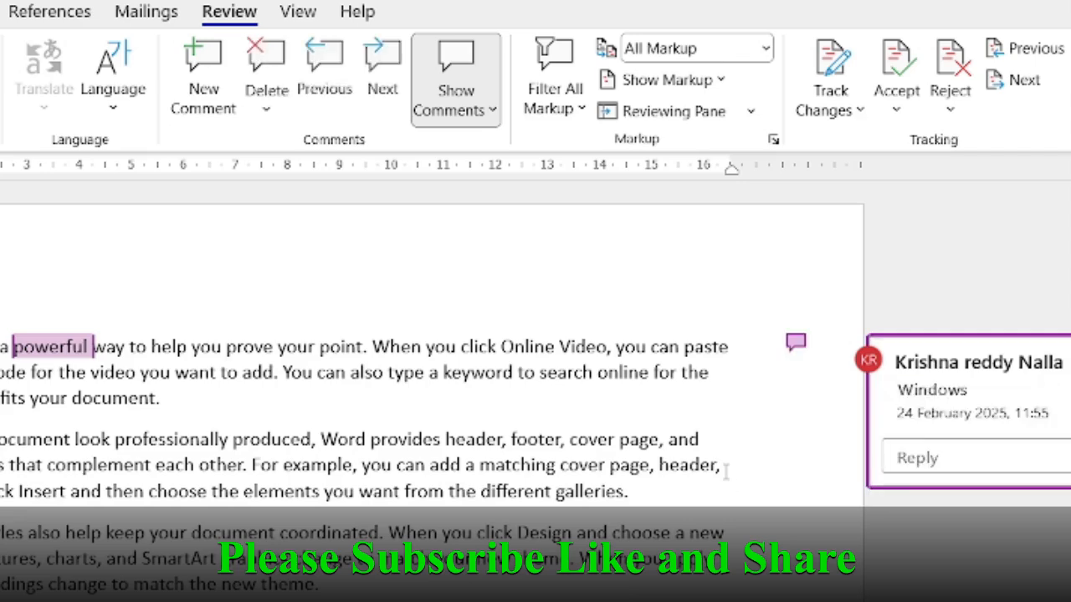
Step: Attach a new comment reading "Shows" to the word "example" in the second paragraph
{"action": "double_click", "coordinate": [369, 468]}
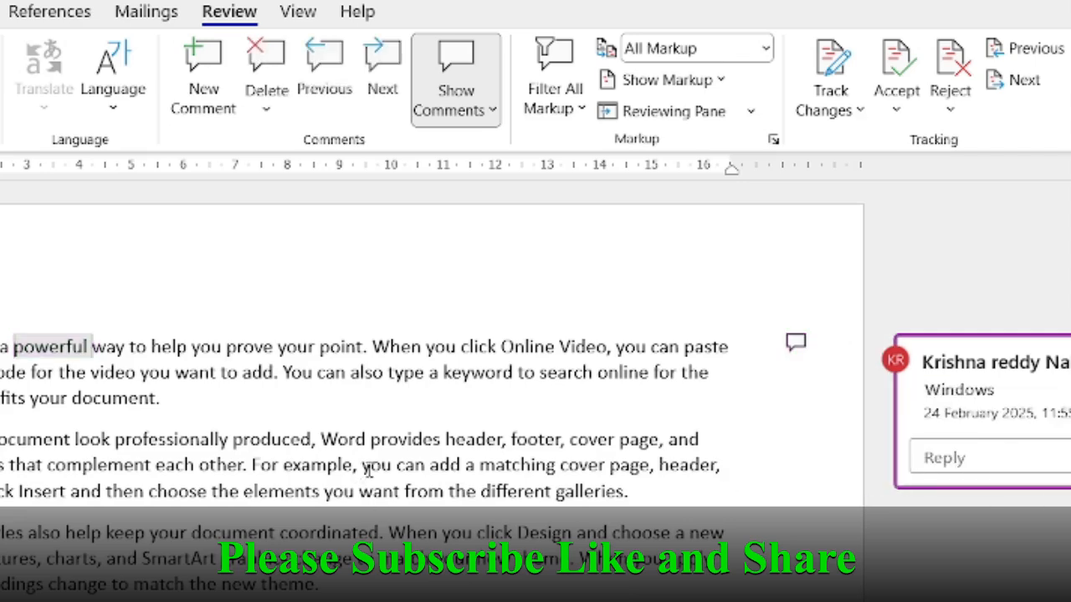
{"action": "double_click", "coordinate": [317, 466]}
{"action": "left_click", "coordinate": [197, 75]}
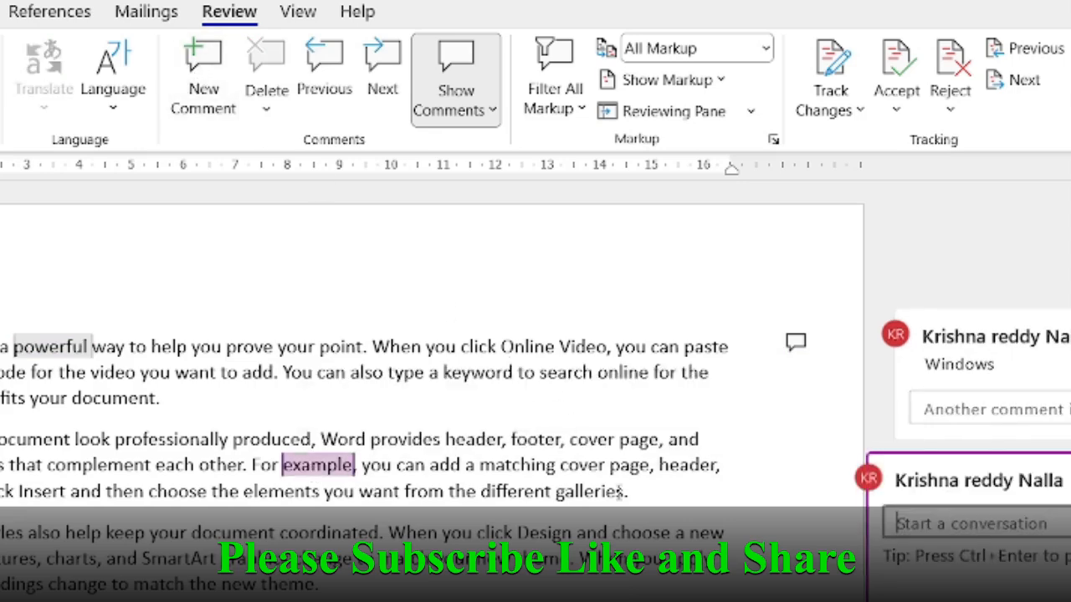
{"action": "type", "text": "S"}
{"action": "type", "text": "oes"}
{"action": "key", "text": "BackSpace"}
{"action": "key", "text": "BackSpace"}
{"action": "key", "text": "BackSpace"}
{"action": "type", "text": "hows"}
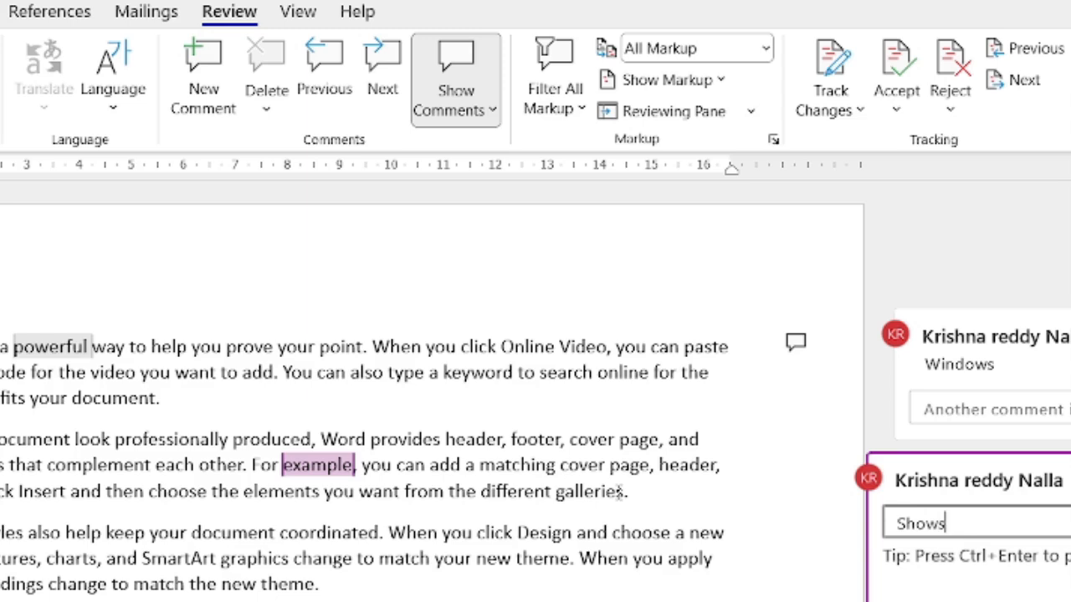
{"action": "key", "text": "ctrl+Return"}
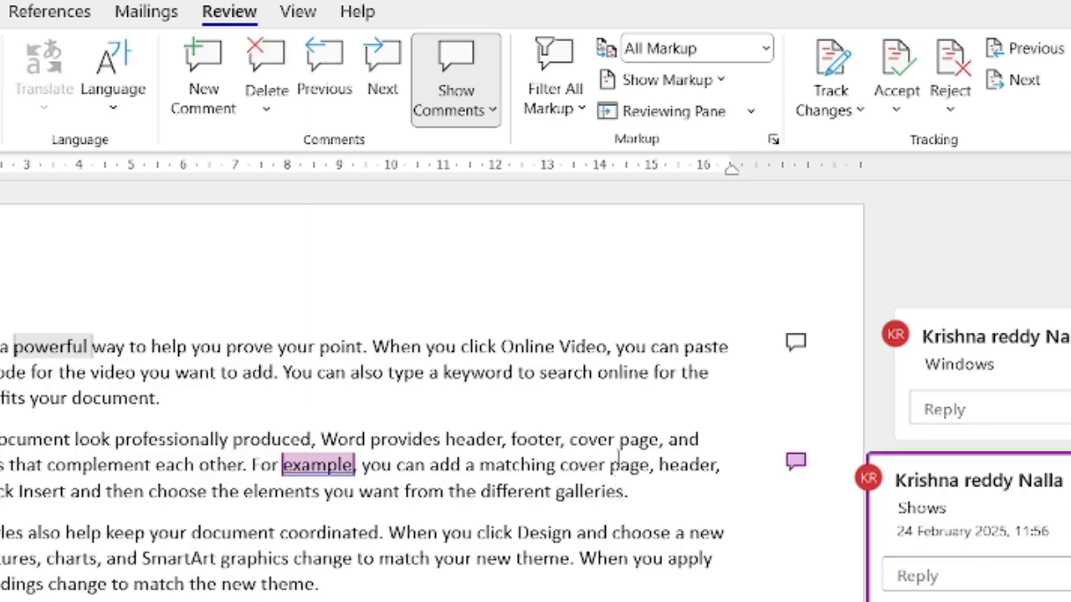
{"action": "left_click", "coordinate": [391, 471]}
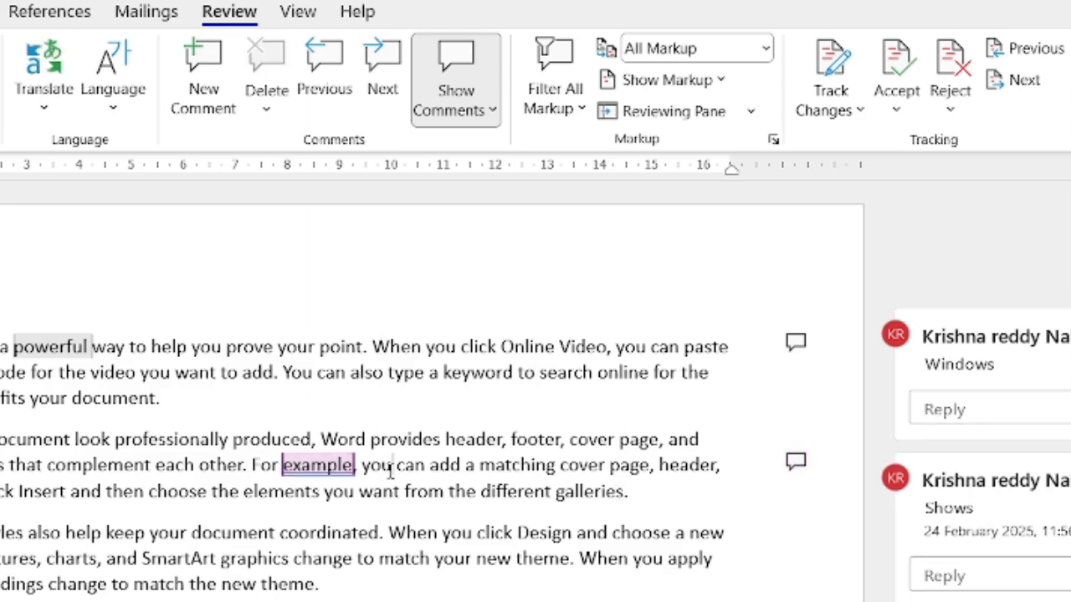
Step: Jump forward and back between the comments on "powerful" and "example" with the next and previous comment commands
{"action": "left_click", "coordinate": [387, 74]}
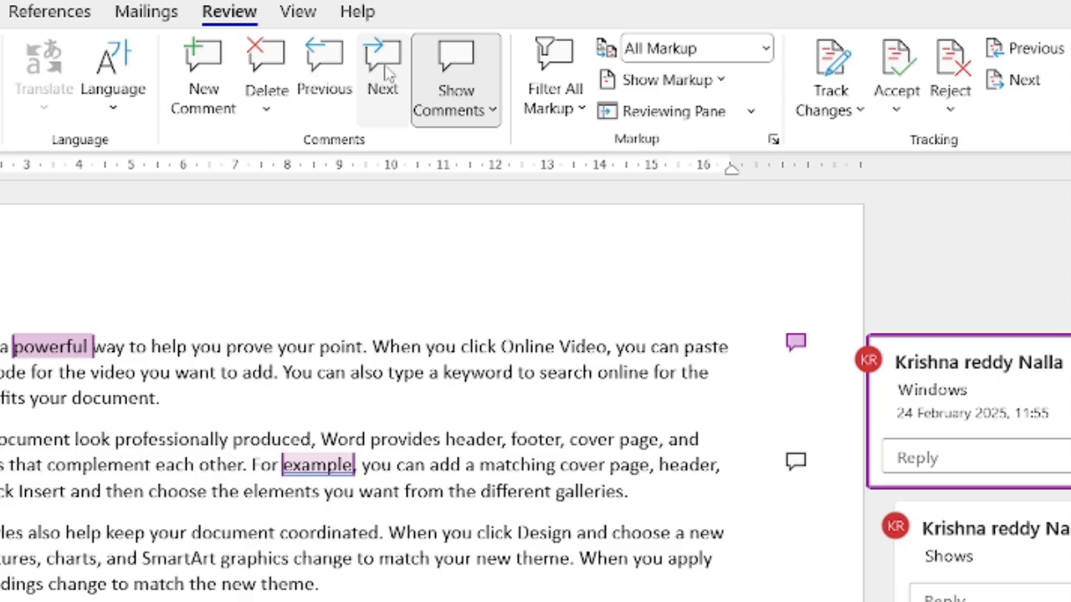
{"action": "left_click", "coordinate": [388, 74]}
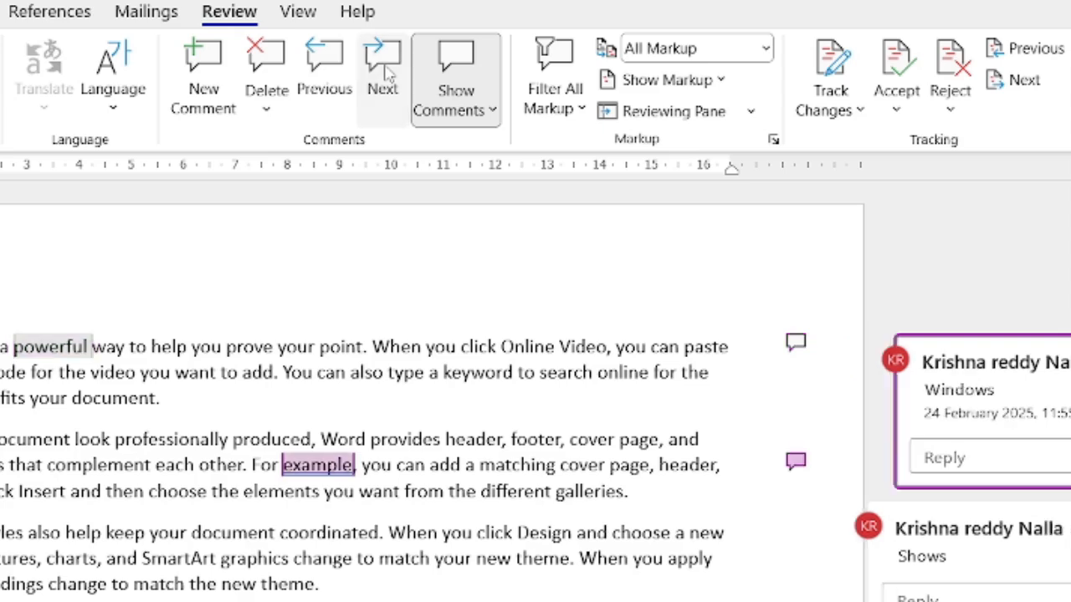
{"action": "left_click", "coordinate": [322, 67]}
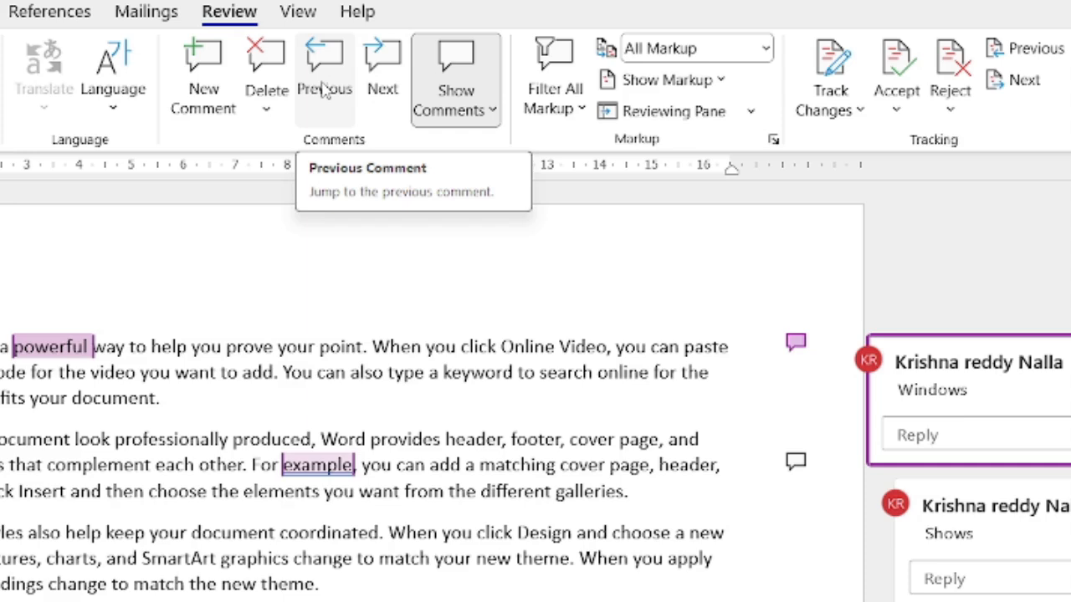
{"action": "left_click", "coordinate": [387, 81]}
{"action": "left_click", "coordinate": [387, 81]}
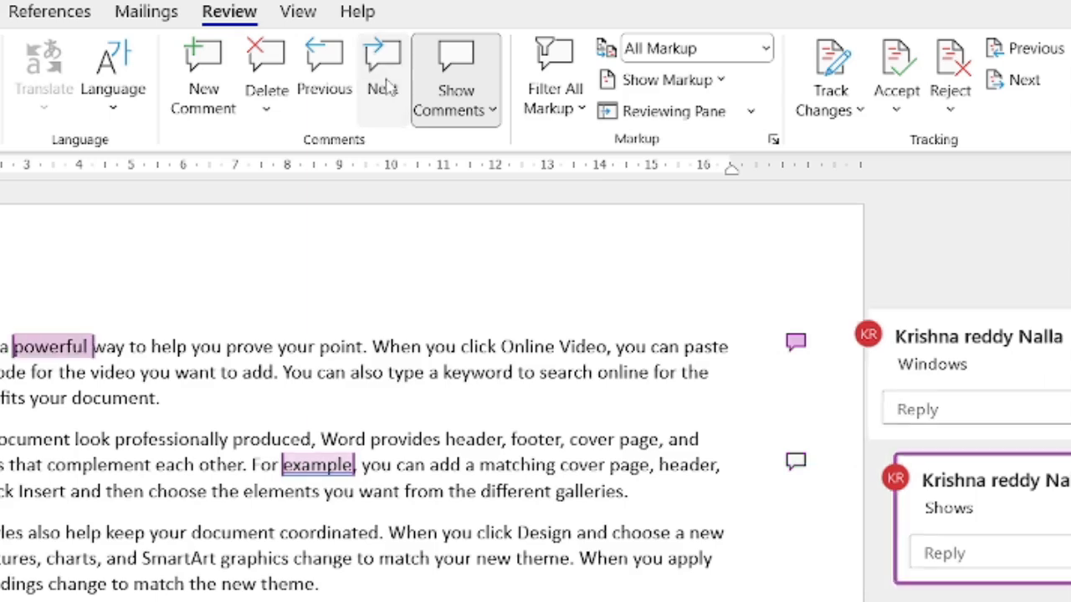
{"action": "left_click", "coordinate": [387, 80]}
{"action": "left_click", "coordinate": [387, 80]}
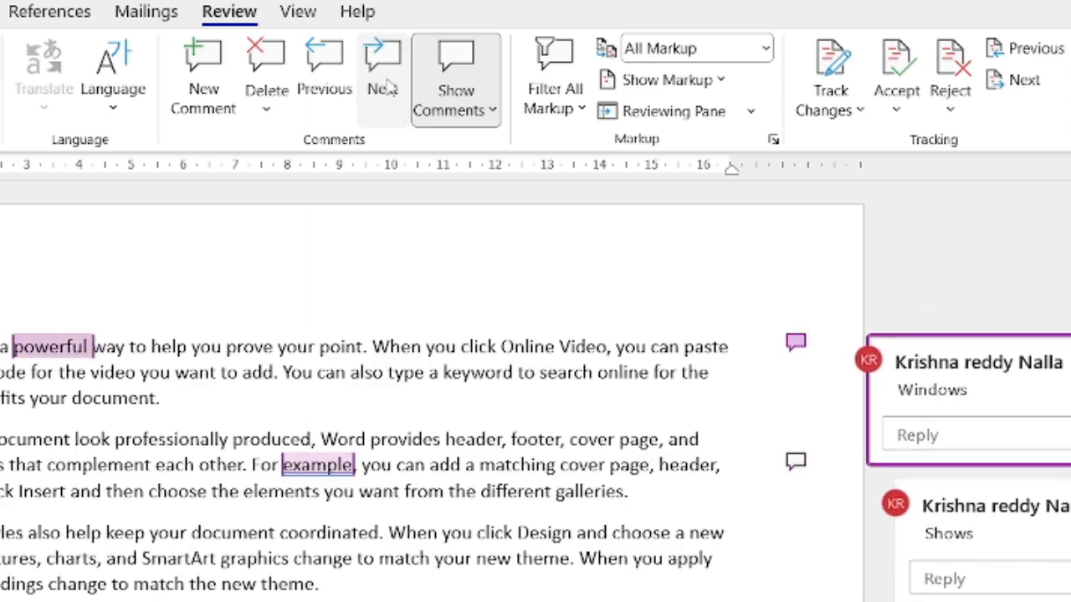
Step: Toggle the Contextual comment display and switch the comments to the List display
{"action": "left_click", "coordinate": [482, 112]}
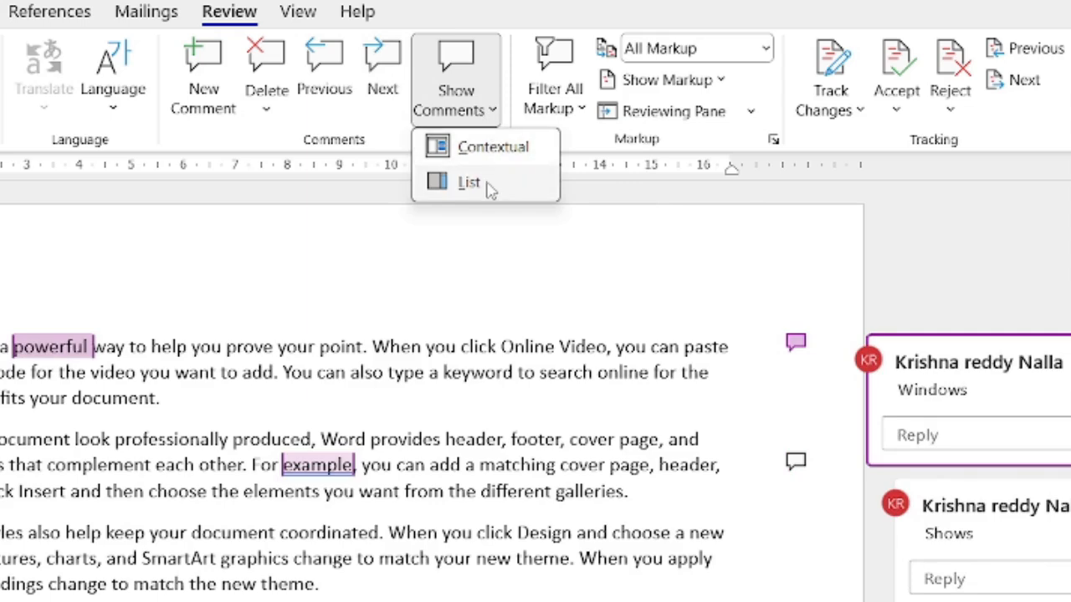
{"action": "left_click", "coordinate": [488, 155]}
{"action": "left_click", "coordinate": [447, 112]}
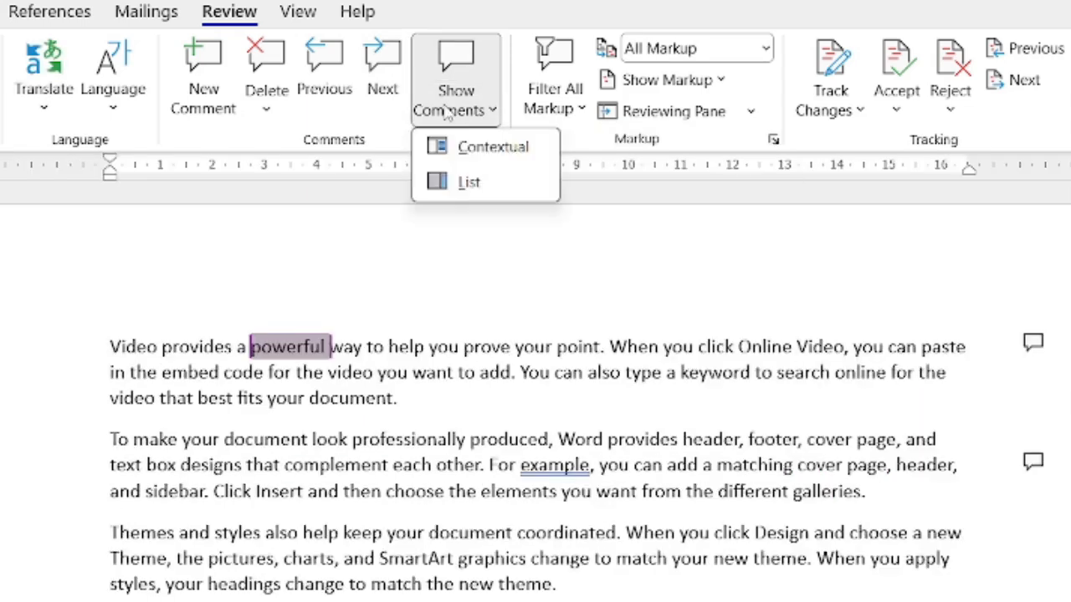
{"action": "left_click", "coordinate": [480, 191]}
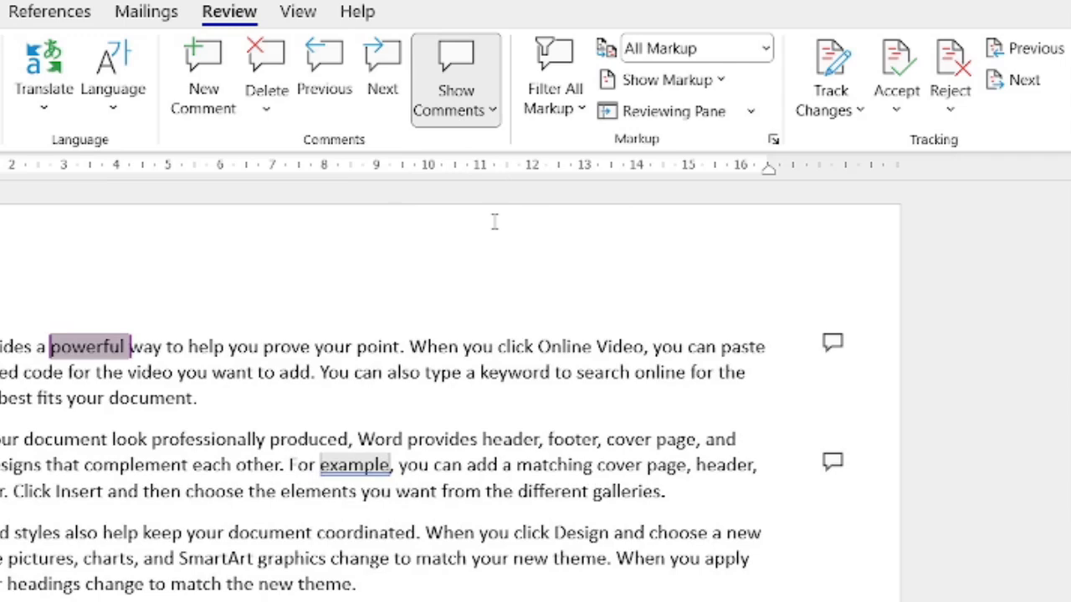
{"action": "left_click", "coordinate": [456, 372]}
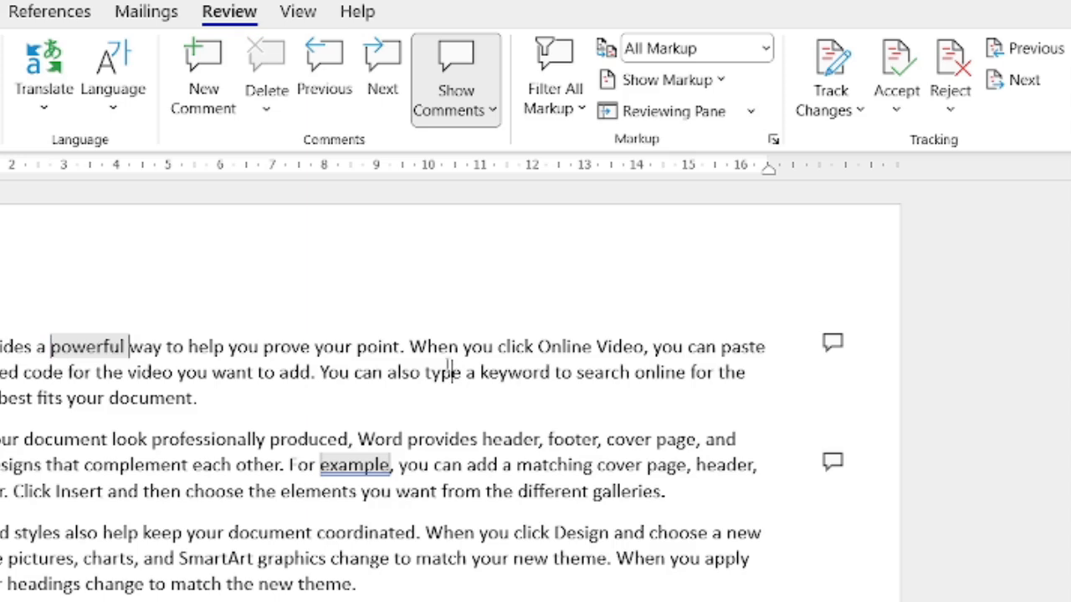
Step: Delete all comments in the document at once
{"action": "left_click", "coordinate": [269, 107]}
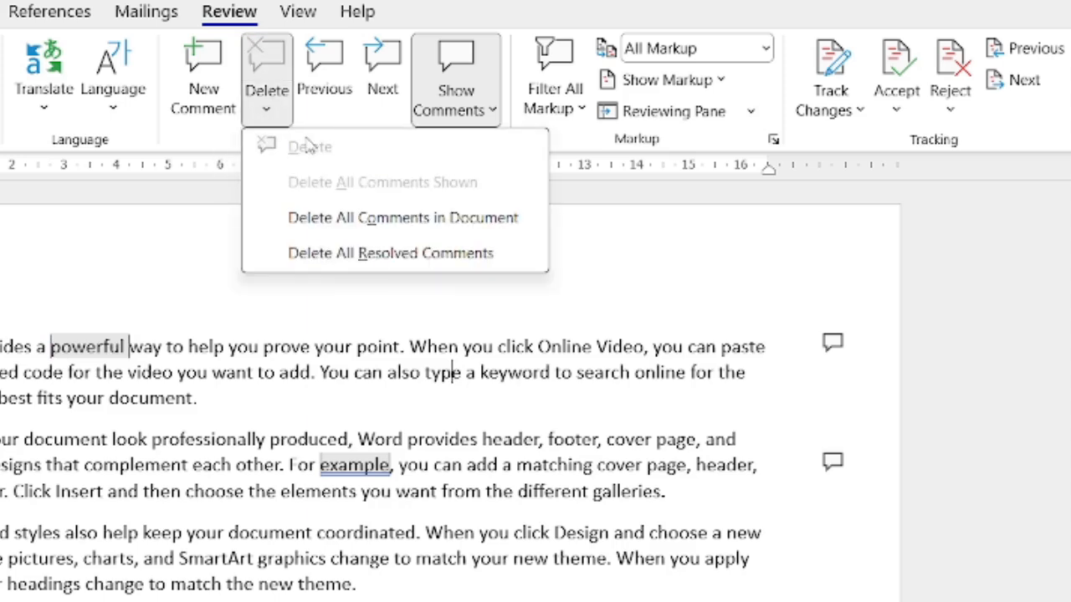
{"action": "left_click", "coordinate": [439, 224]}
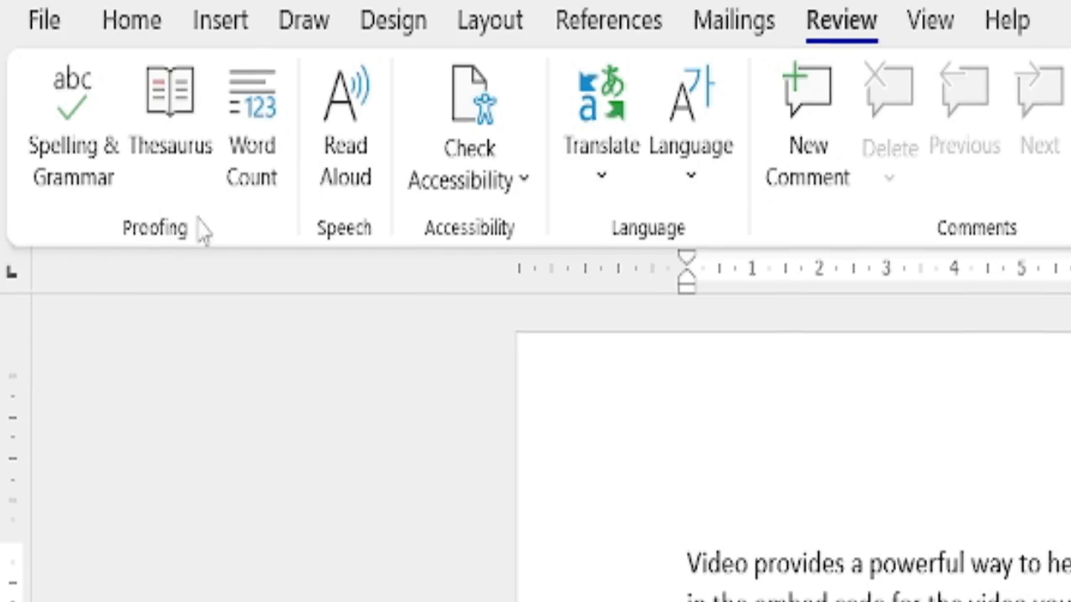
Step: Check the document's word count statistics and close them
{"action": "left_click", "coordinate": [264, 155]}
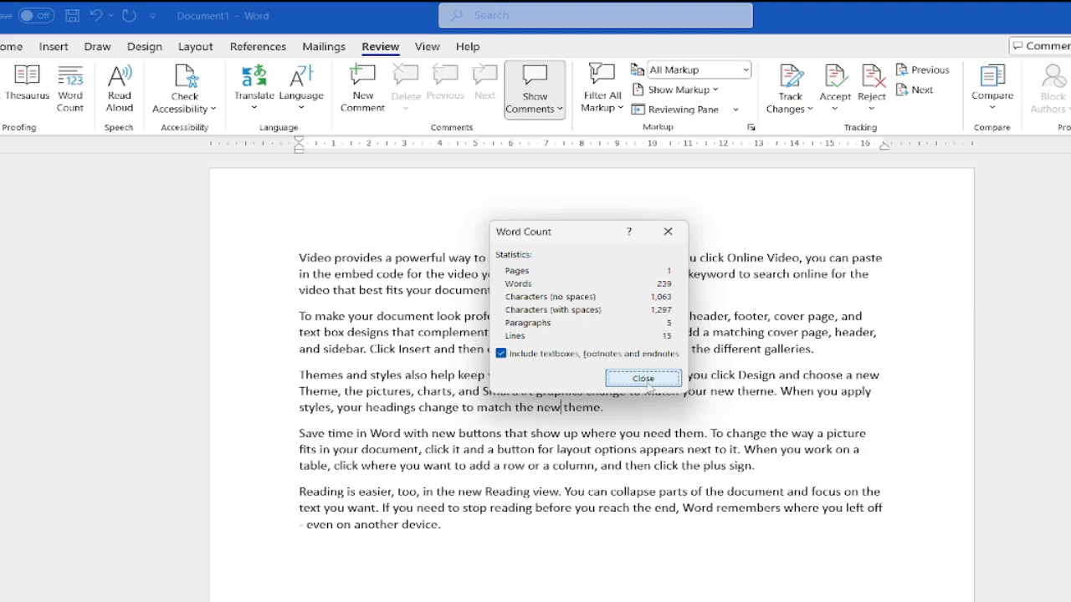
{"action": "left_click", "coordinate": [644, 379]}
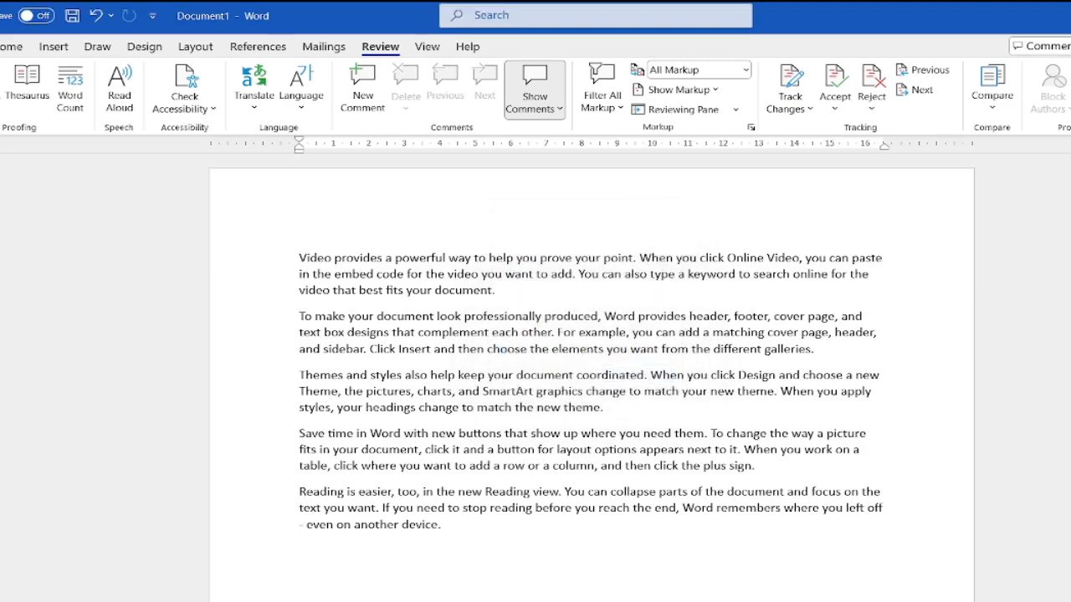
Step: Insert the Word logo picture into the document from the Pictures folder on this device
{"action": "scroll", "coordinate": [591, 335], "scroll_direction": "down", "scroll_amount": 5}
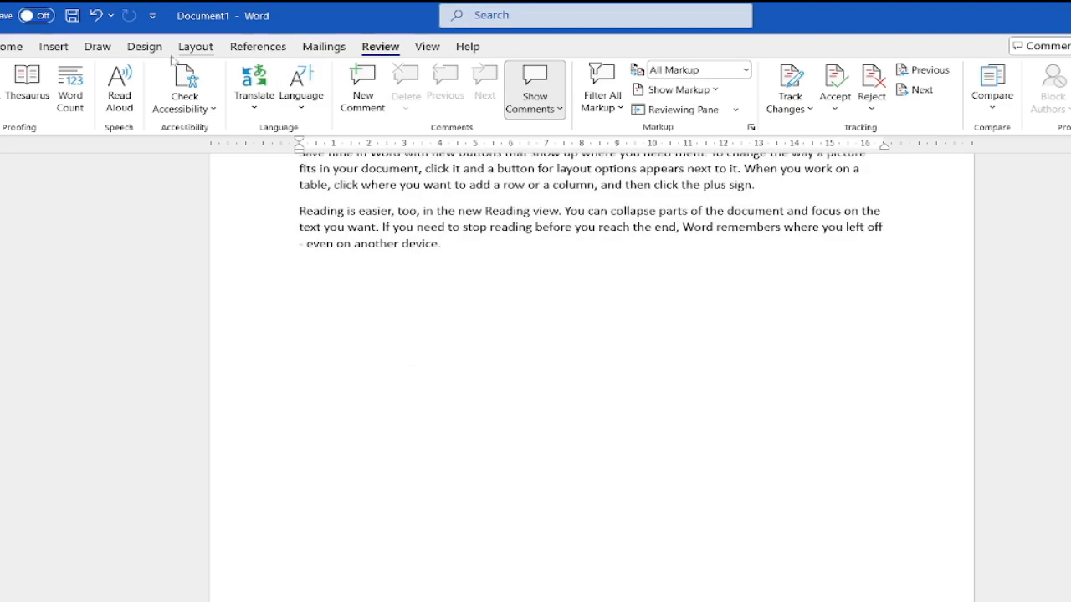
{"action": "left_click", "coordinate": [48, 48]}
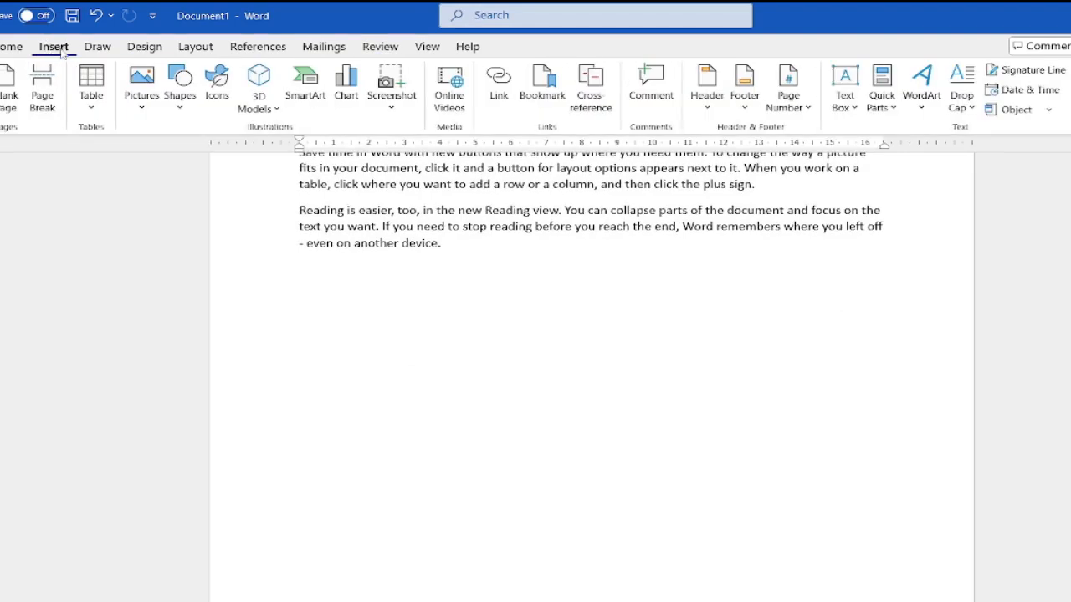
{"action": "left_click", "coordinate": [142, 111]}
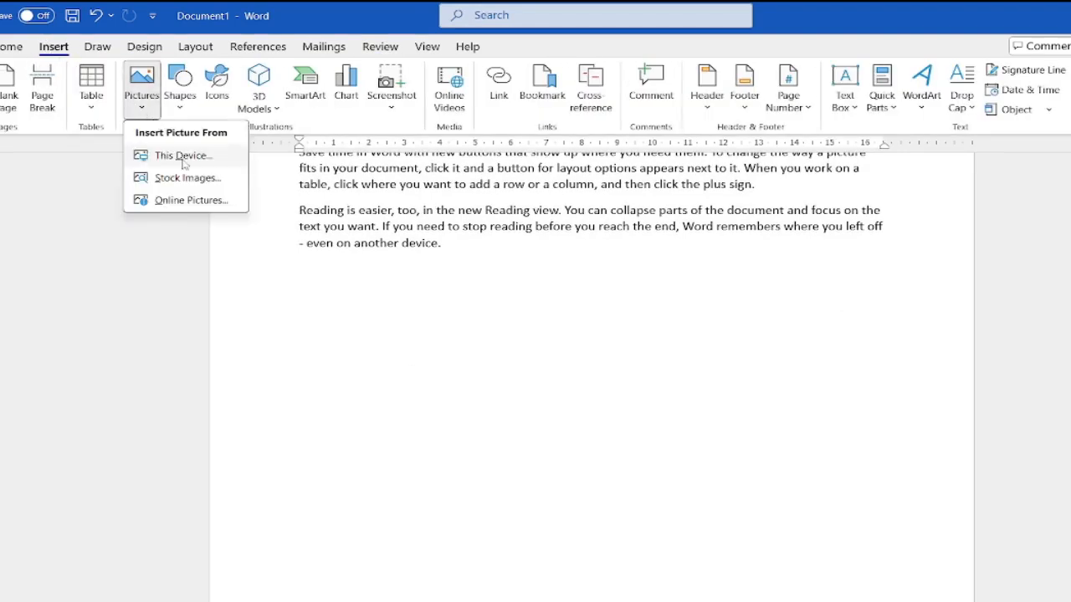
{"action": "left_click", "coordinate": [184, 159]}
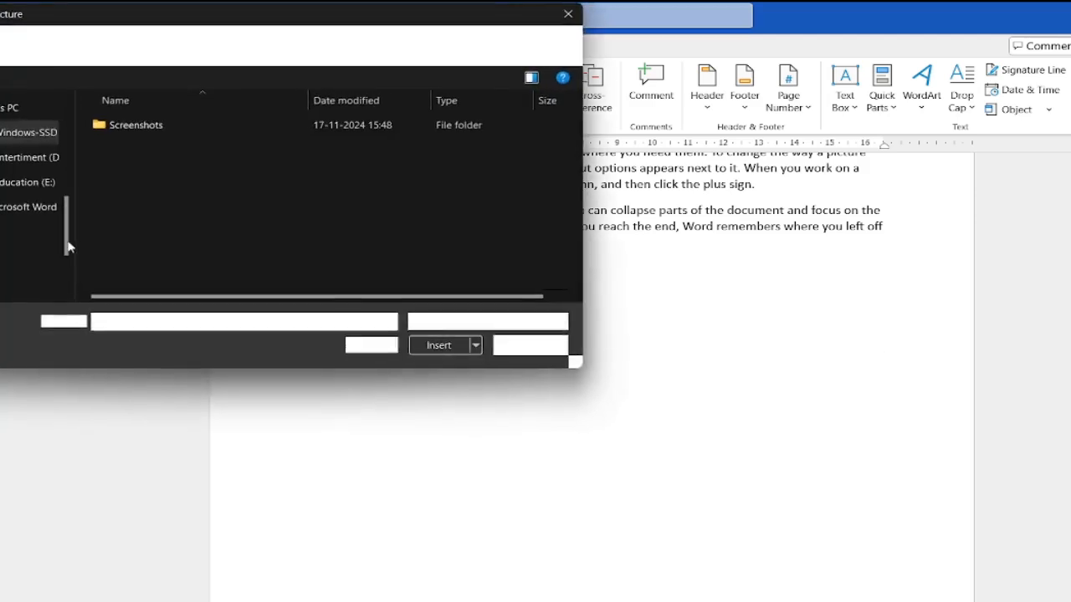
{"action": "scroll", "coordinate": [69, 167], "scroll_direction": "up", "scroll_amount": 2}
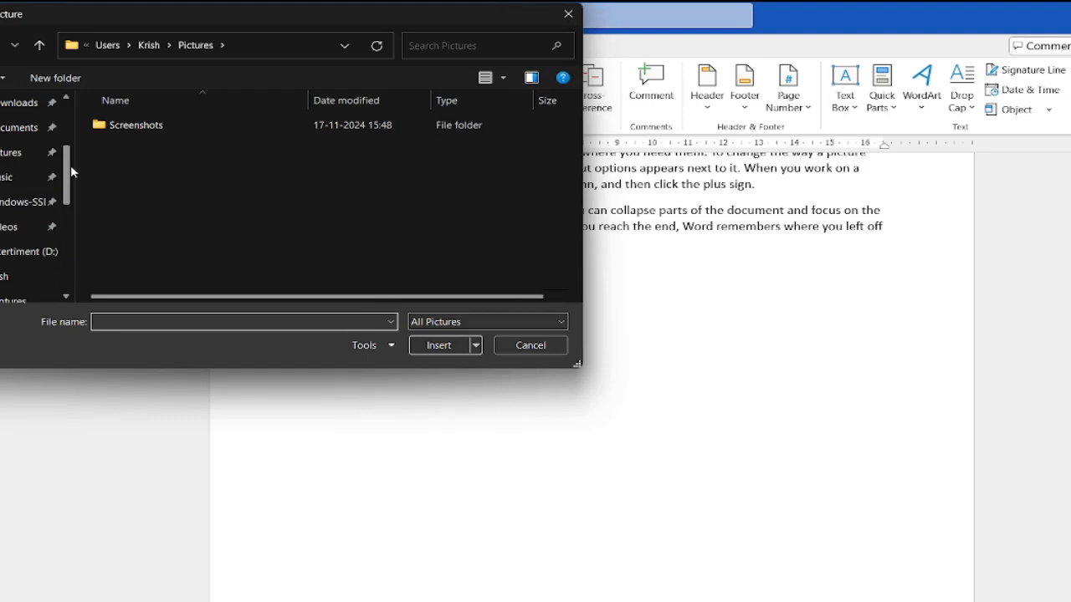
{"action": "left_click", "coordinate": [25, 153]}
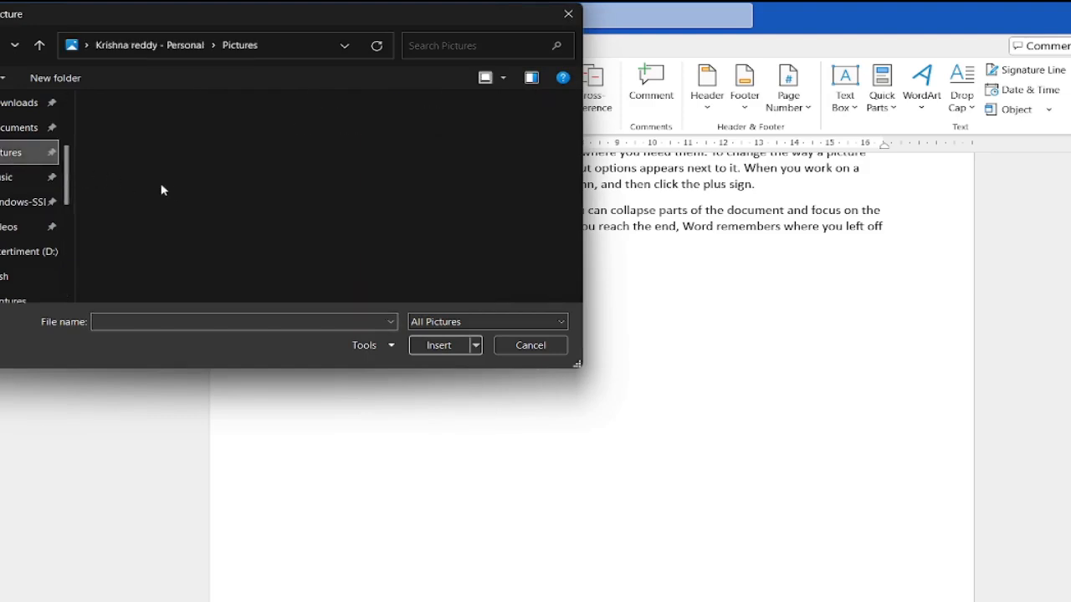
{"action": "left_click", "coordinate": [230, 252]}
{"action": "double_click", "coordinate": [331, 266]}
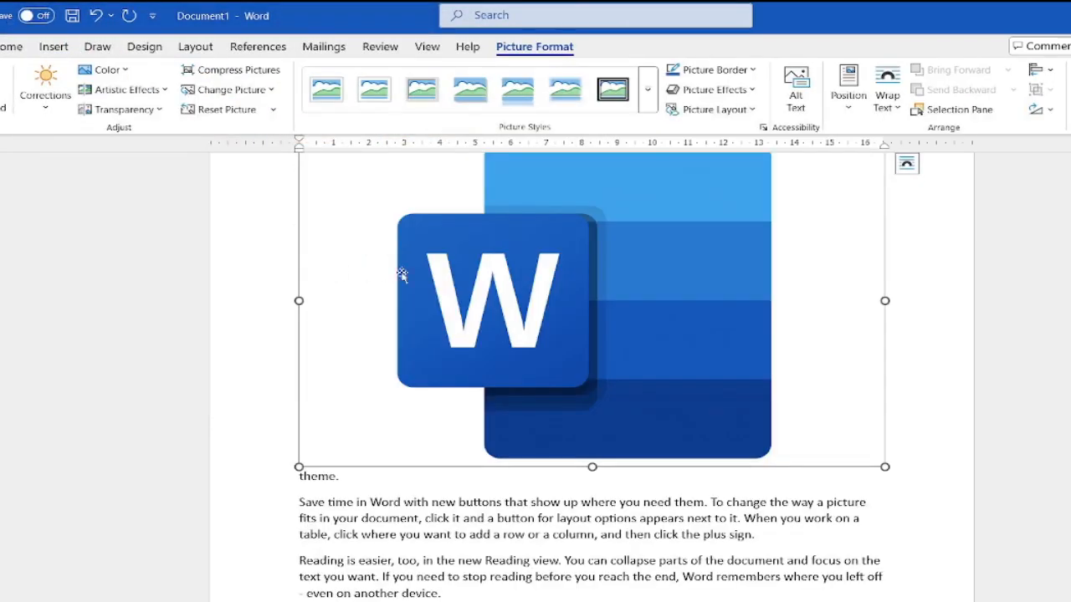
Step: Shrink the Word logo picture to about 12 cm wide and 6 cm high
{"action": "left_click_drag", "start_coordinate": [592, 413], "coordinate": [592, 344]}
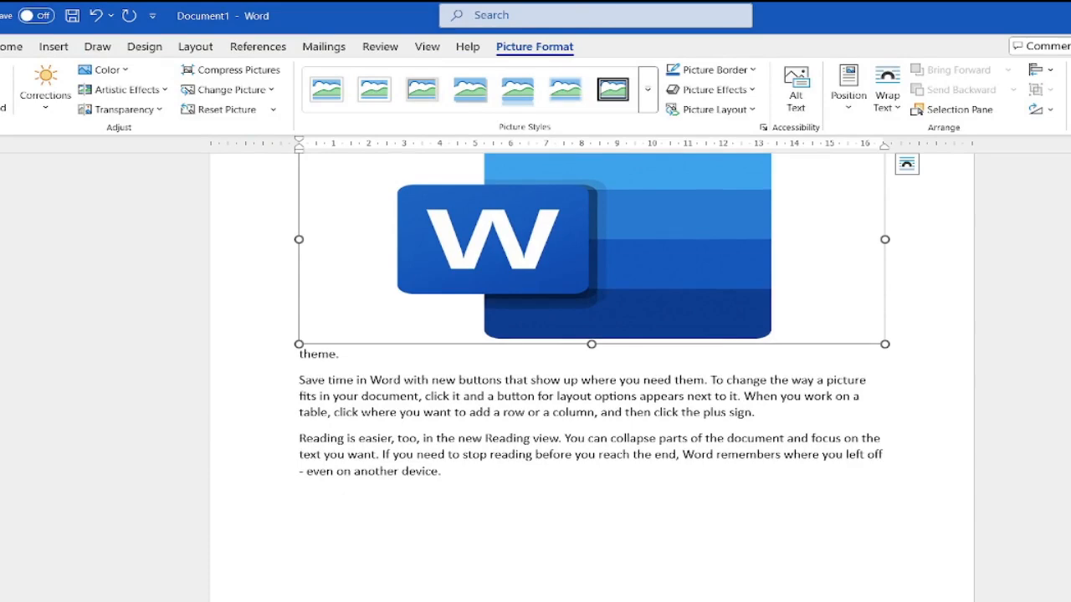
{"action": "scroll", "coordinate": [591, 343], "scroll_direction": "up", "scroll_amount": 3}
{"action": "left_click_drag", "start_coordinate": [885, 372], "coordinate": [731, 366]}
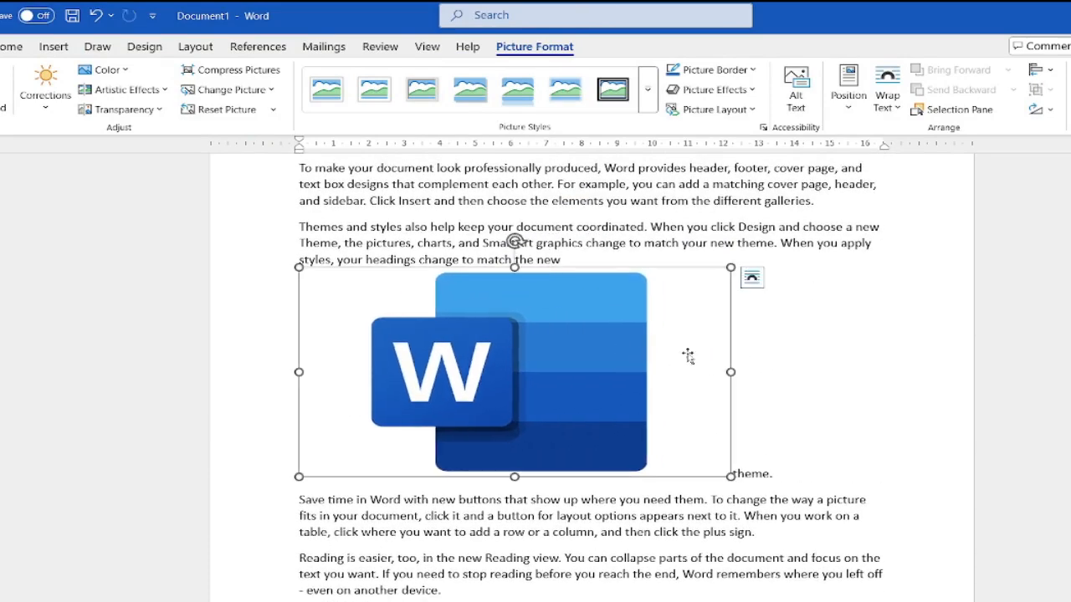
{"action": "left_click", "coordinate": [781, 360]}
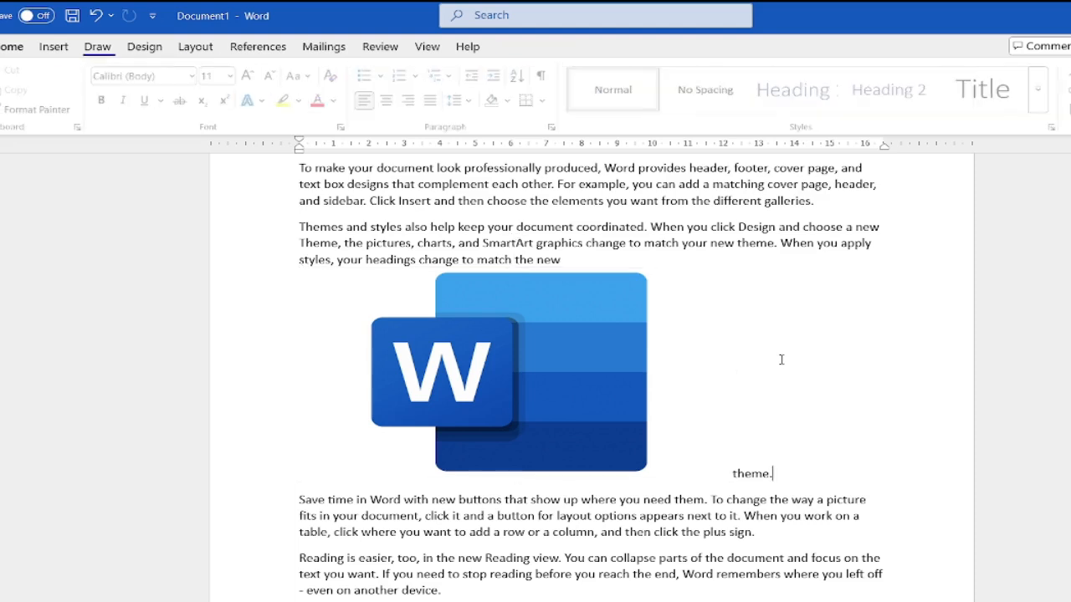
Step: Set the Word logo picture's text wrapping to Square and move it into the blank area below the last paragraph
{"action": "left_click", "coordinate": [527, 343]}
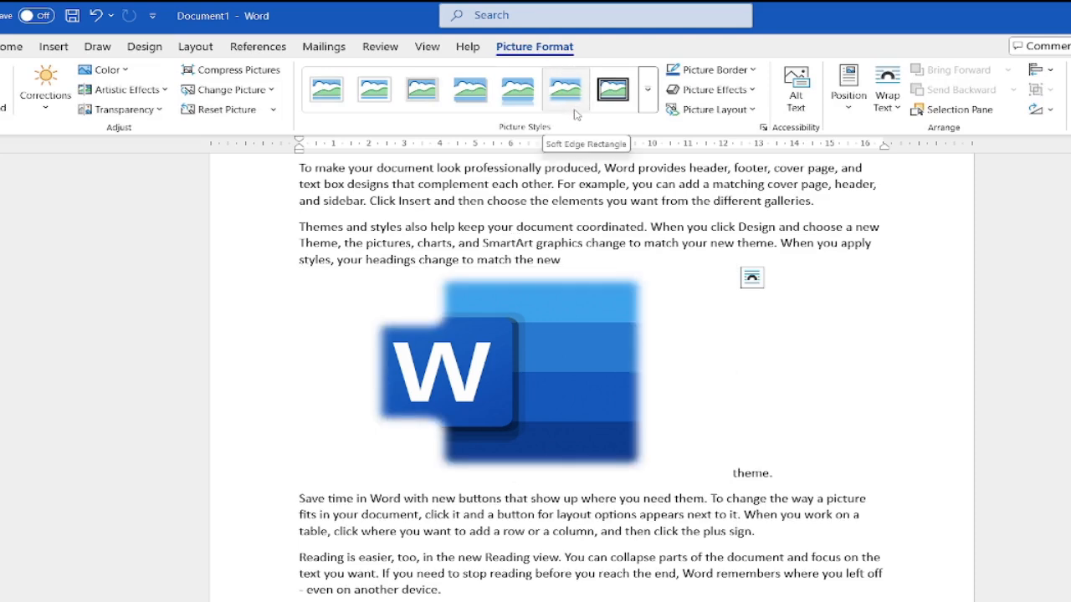
{"action": "left_click", "coordinate": [888, 100]}
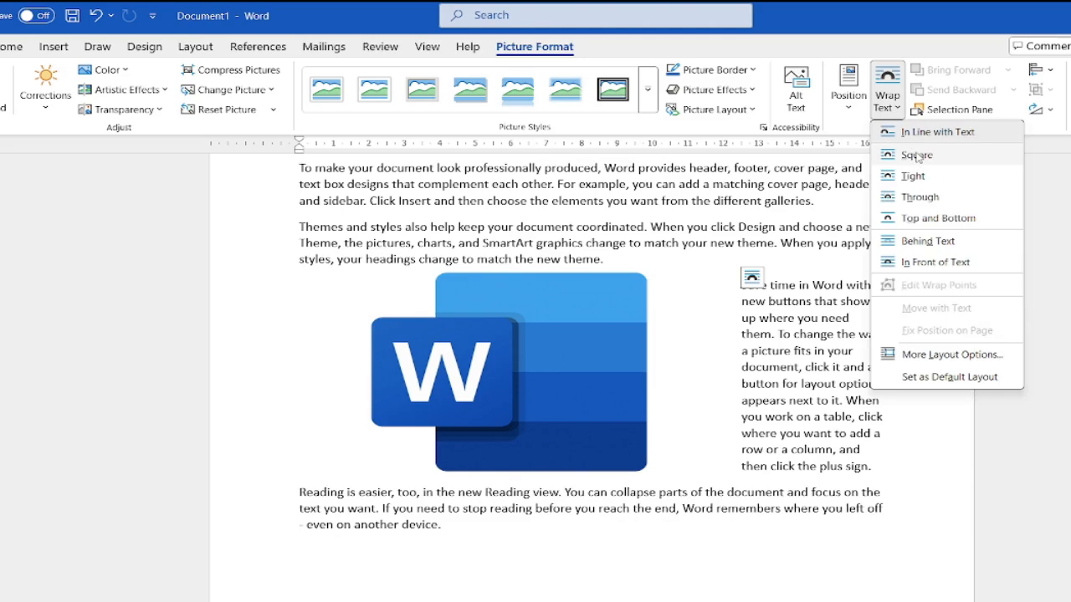
{"action": "left_click", "coordinate": [917, 155]}
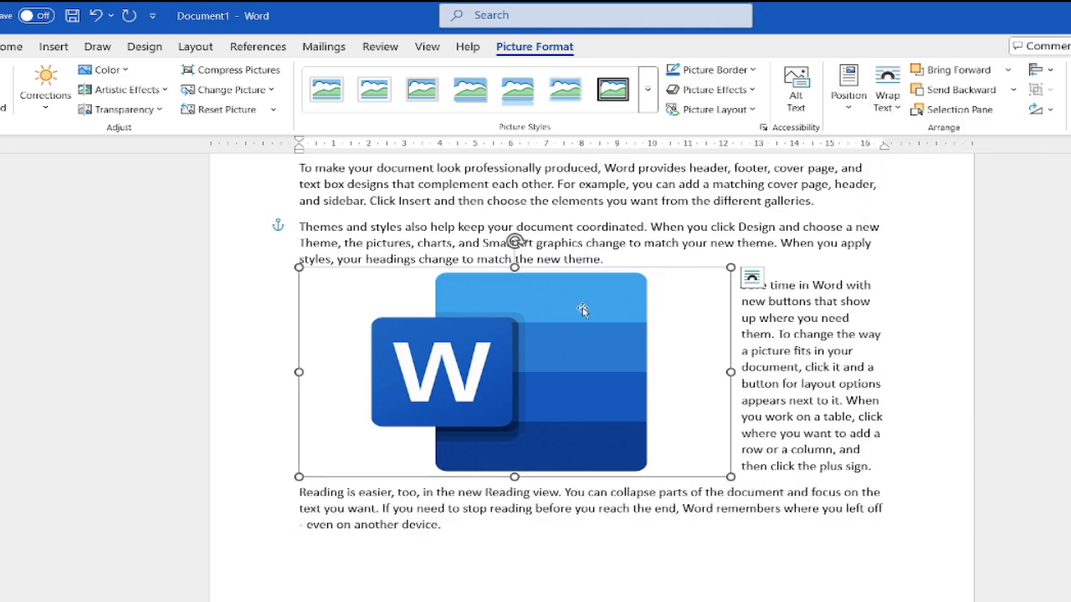
{"action": "left_click_drag", "start_coordinate": [583, 310], "coordinate": [622, 540]}
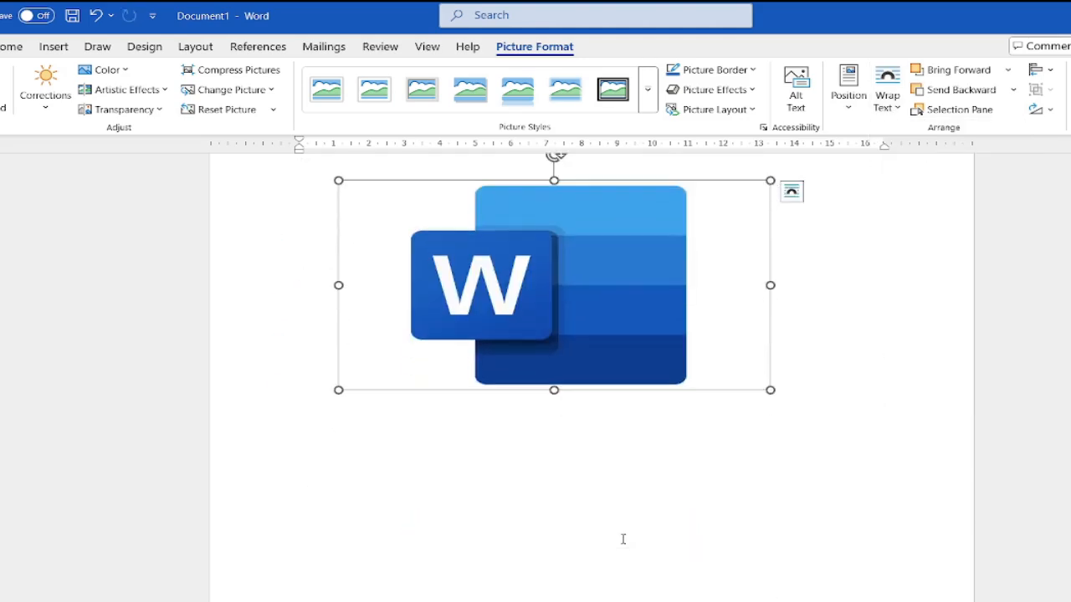
{"action": "left_click_drag", "start_coordinate": [583, 251], "coordinate": [607, 318]}
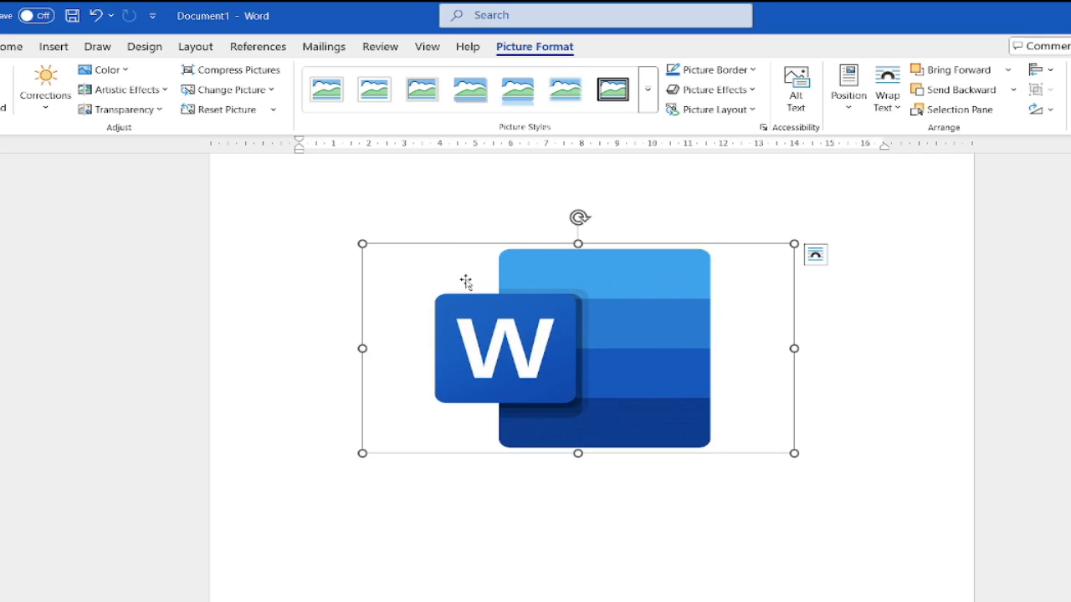
Step: Undo the last move of the Word logo picture and delete the picture
{"action": "key", "text": "ctrl+z"}
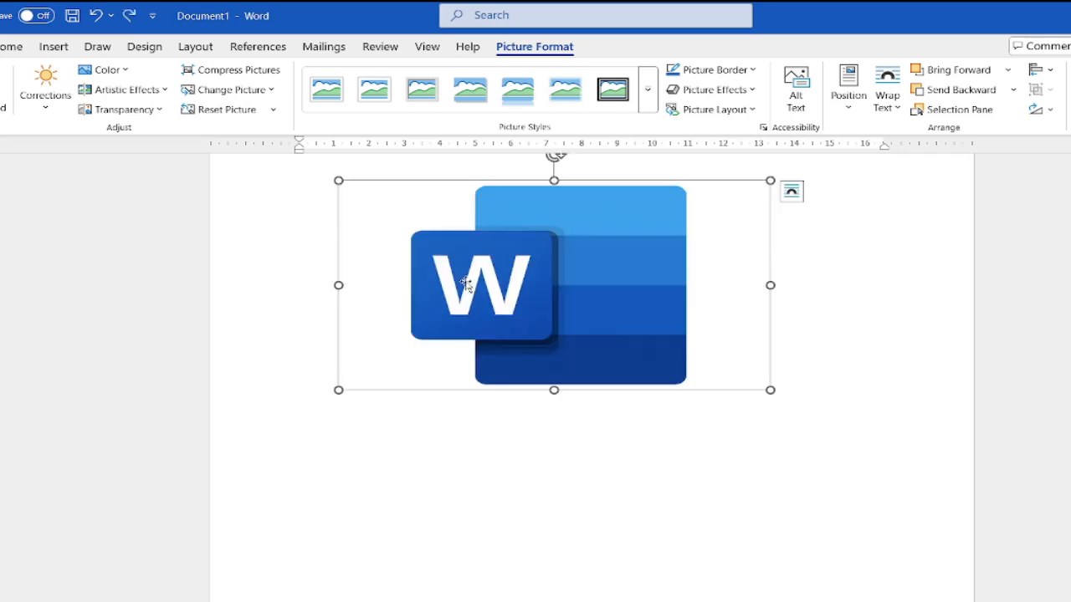
{"action": "key", "text": "Delete"}
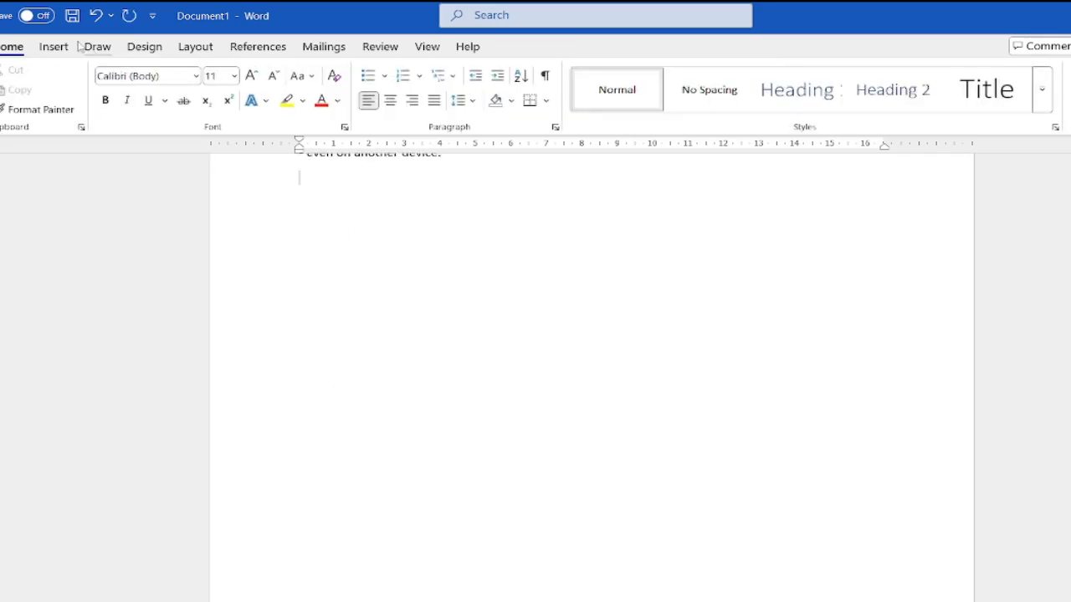
Step: Draw an isosceles triangle about 7.5 cm wide in the blank area below the last paragraph
{"action": "left_click", "coordinate": [59, 48]}
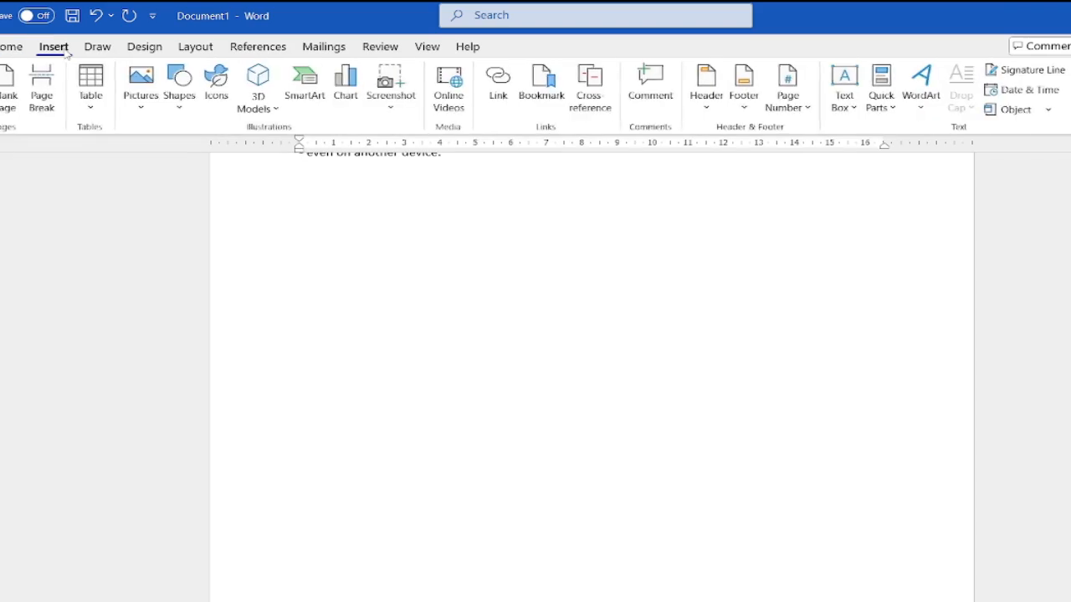
{"action": "left_click", "coordinate": [182, 106]}
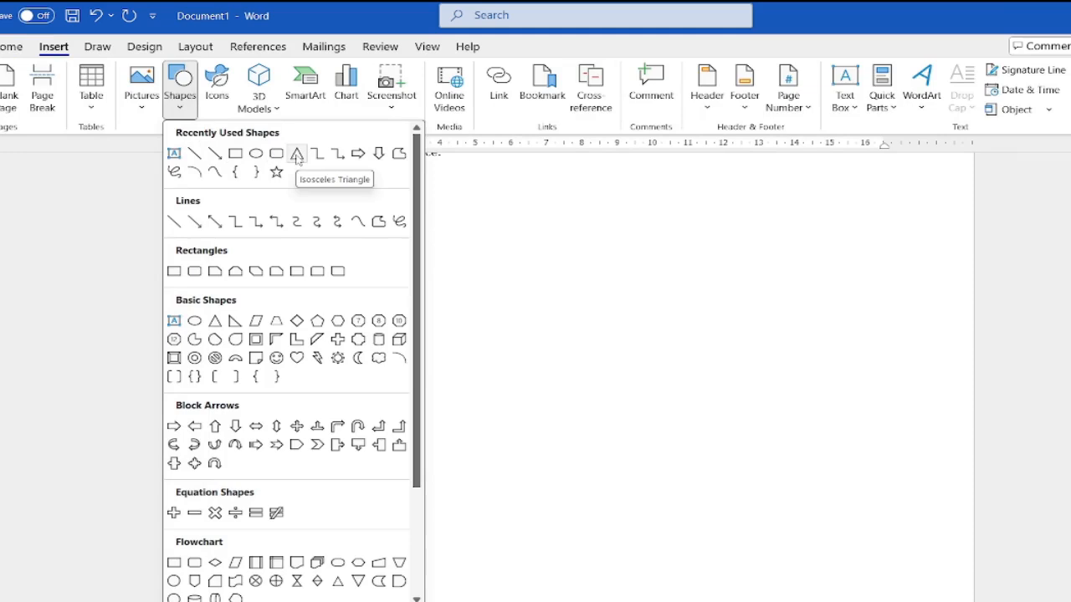
{"action": "left_click", "coordinate": [297, 155]}
{"action": "left_click_drag", "start_coordinate": [421, 225], "coordinate": [687, 426]}
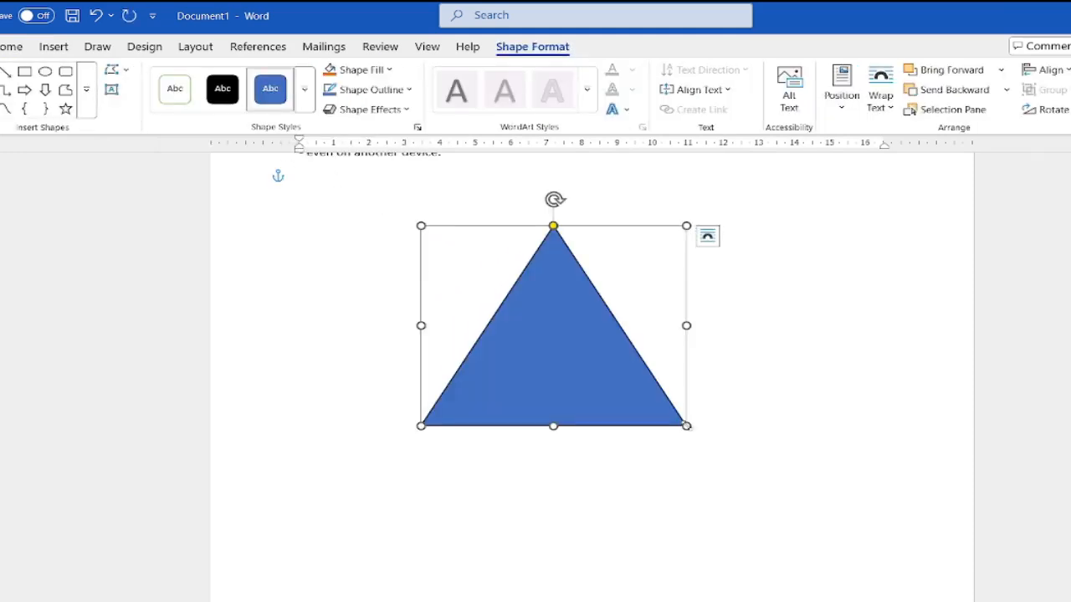
Step: Apply the solid green theme style without a dark outline to the triangle
{"action": "left_click", "coordinate": [308, 109]}
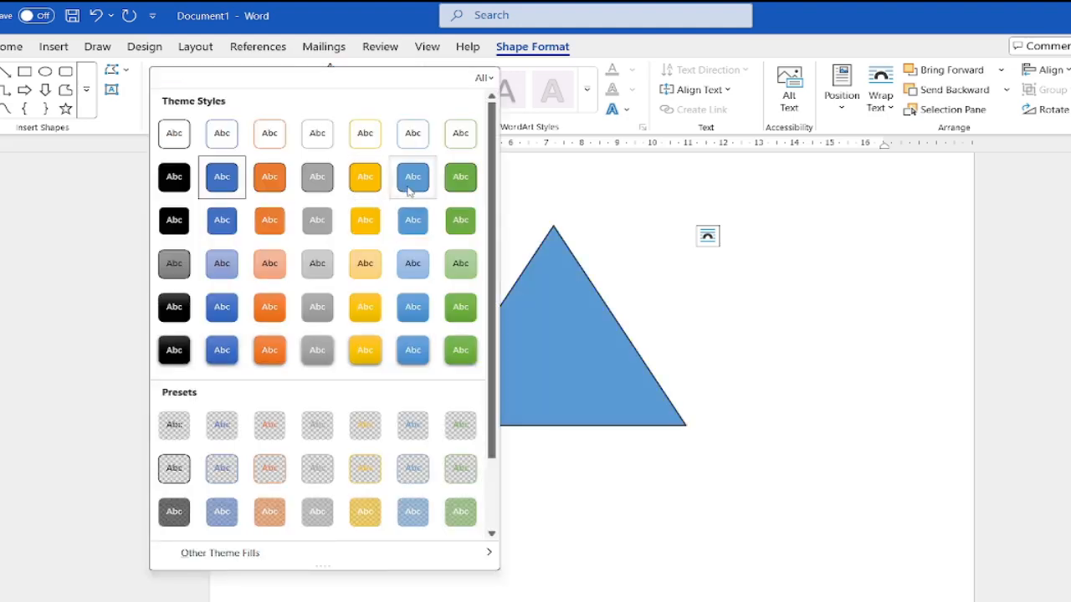
{"action": "left_click", "coordinate": [463, 228]}
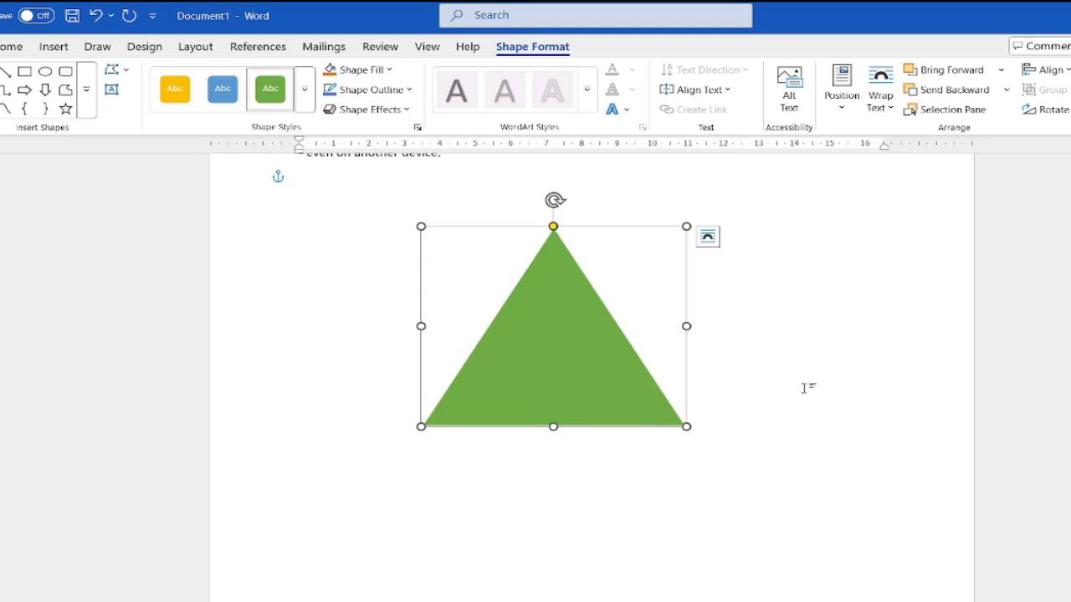
{"action": "left_click", "coordinate": [803, 387]}
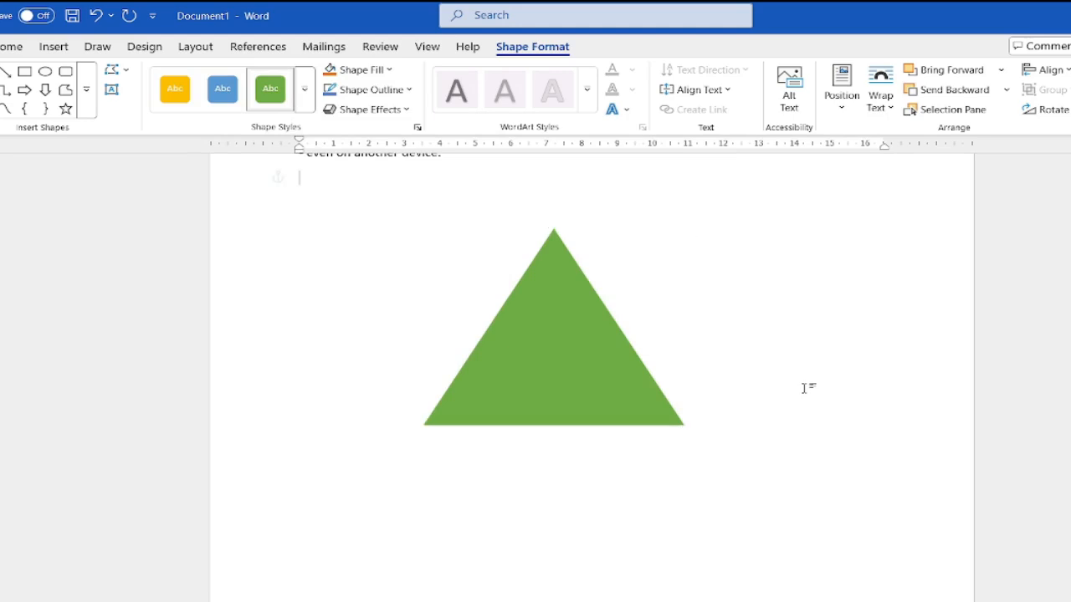
Step: Delete the green triangle below the last paragraph
{"action": "left_click", "coordinate": [607, 368]}
{"action": "key", "text": "Delete"}
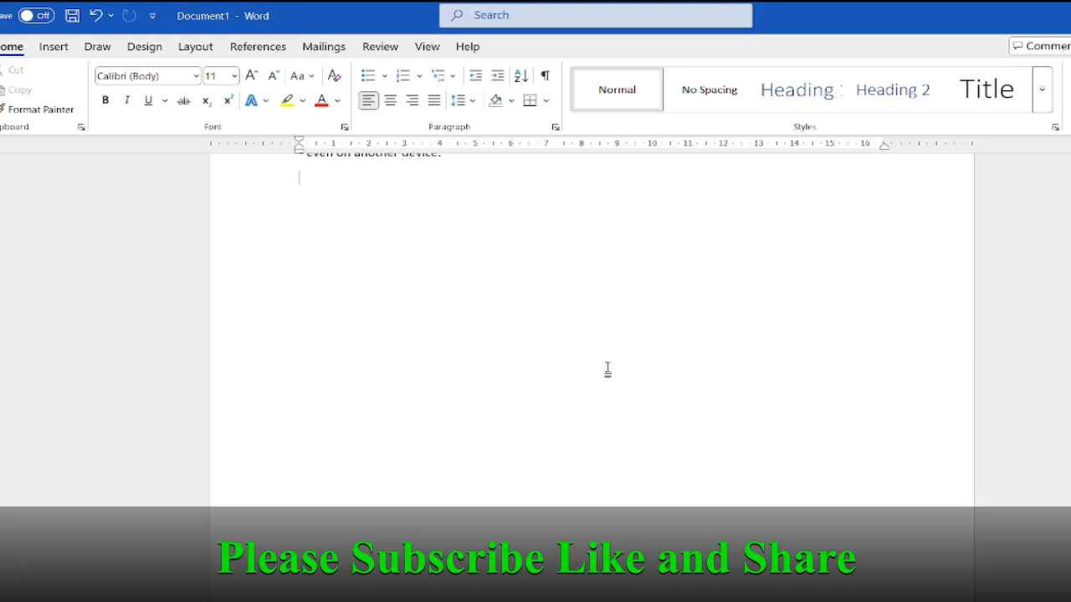
{"action": "scroll", "coordinate": [607, 369], "scroll_direction": "up", "scroll_amount": 5}
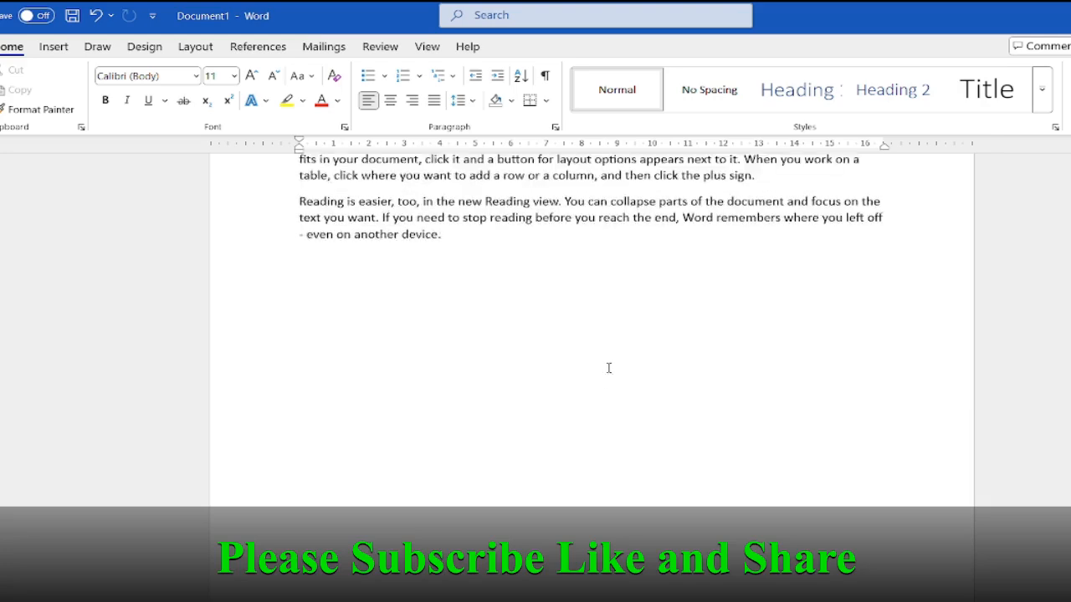